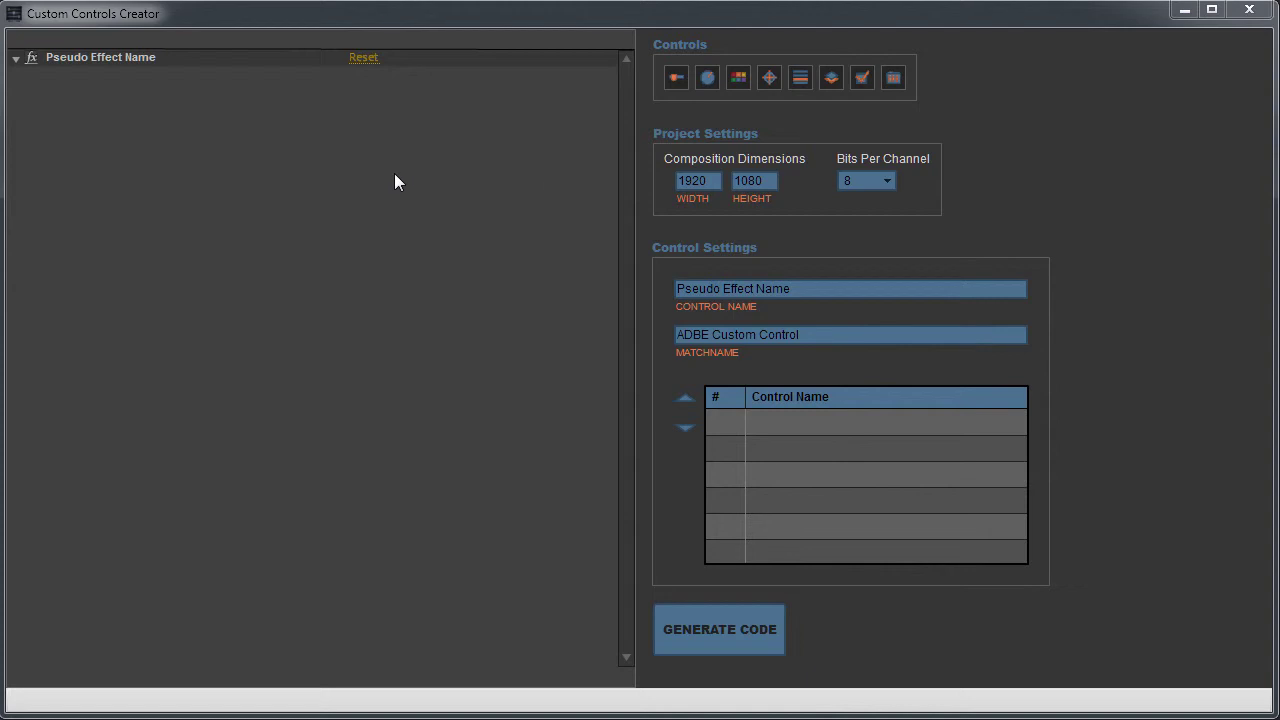
- Rename the pseudo effect 'Simple Graphs' and set its match name to 'BFM Simple Graphs'
double_click(185, 64)
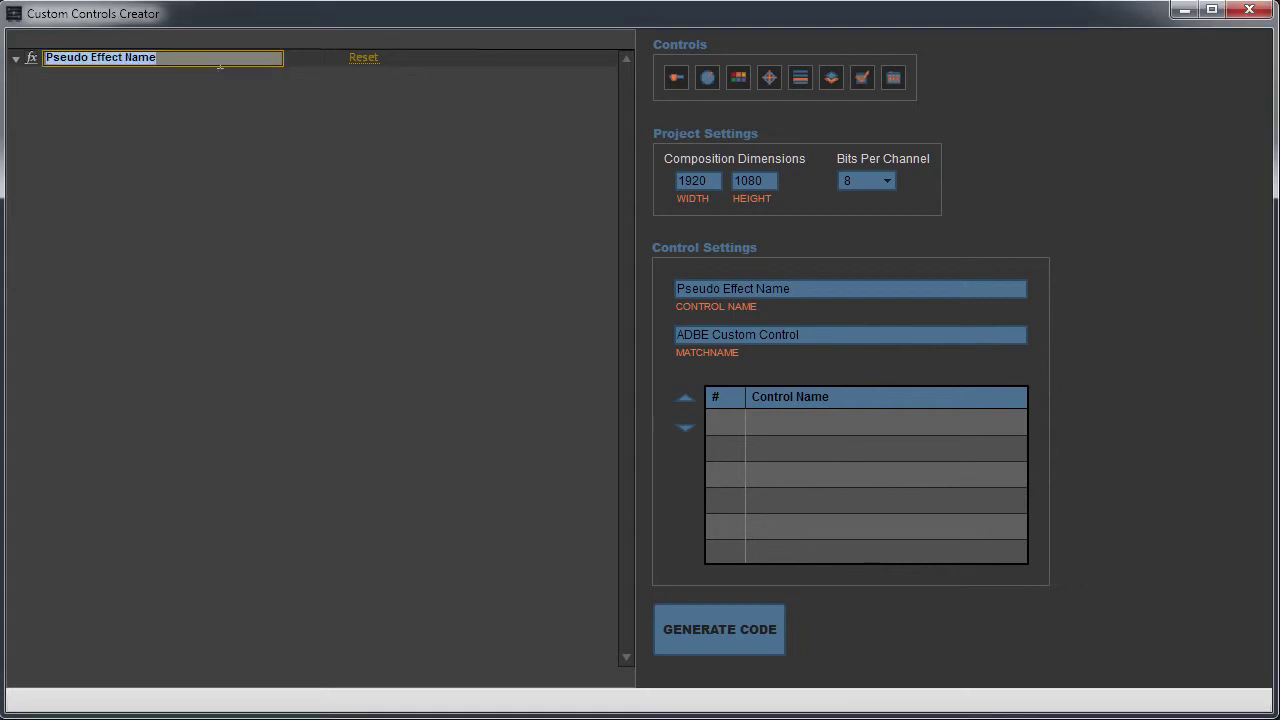
type("Simpl")
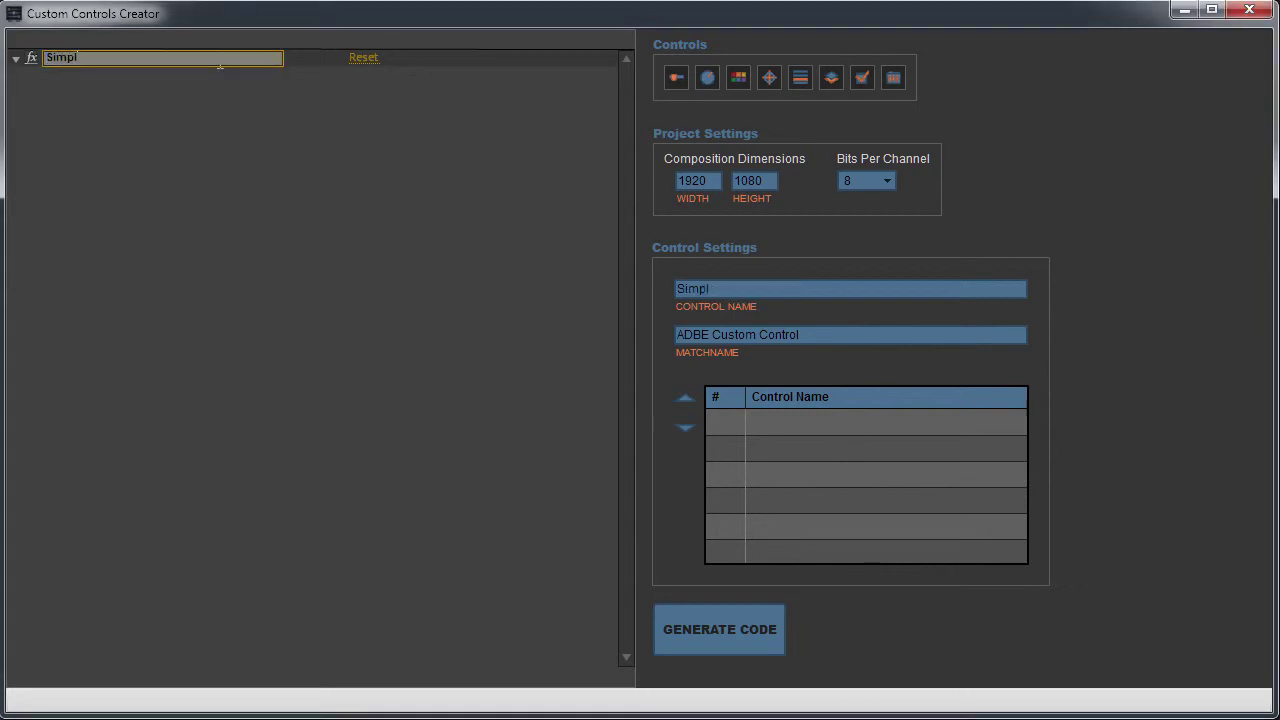
type("e Graphs")
left_click(744, 334)
key("ctrl+a")
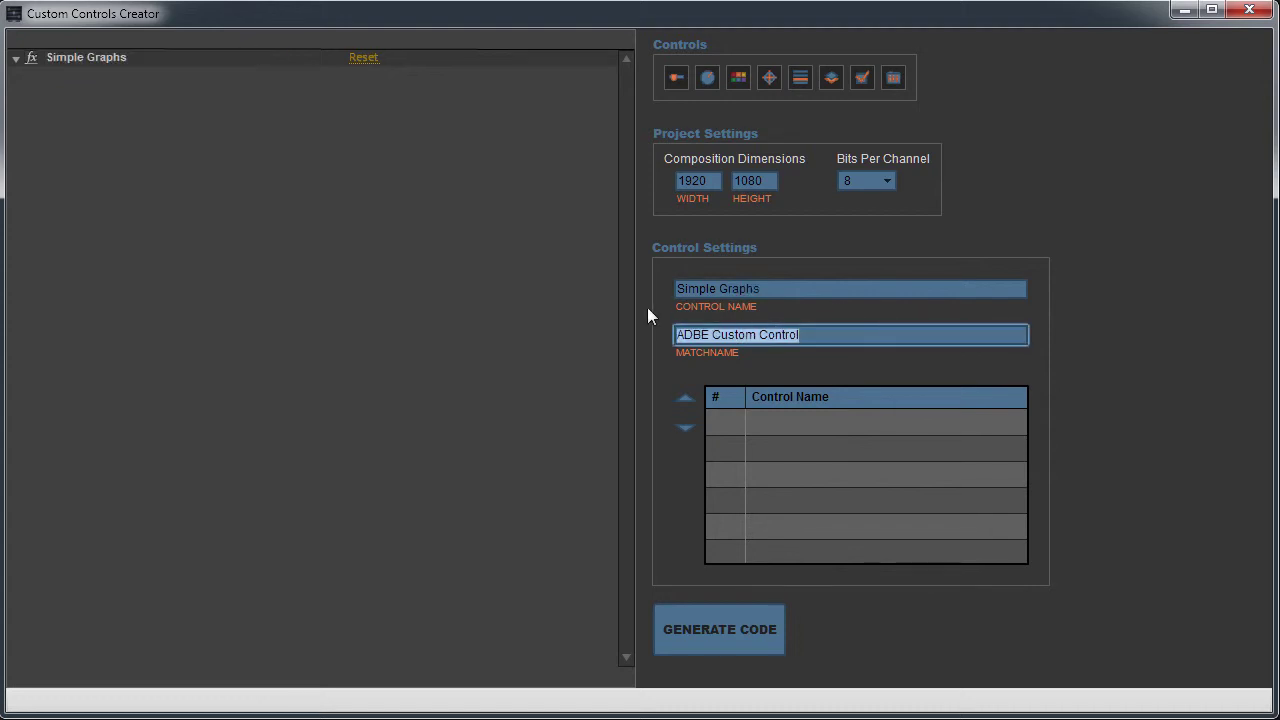
type("BFM")
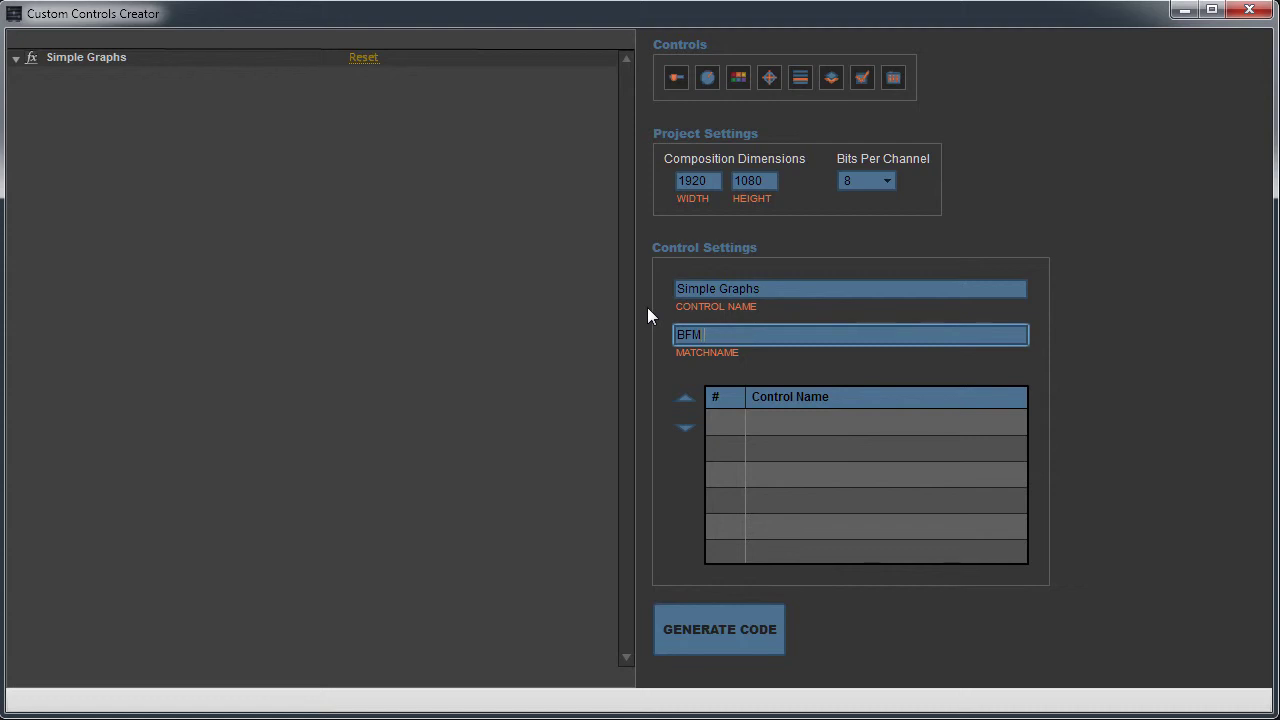
type(" Simple Graphs")
key("ctrl+a")
left_click(806, 340)
- Add a new group named Global Parameters
left_click(893, 77)
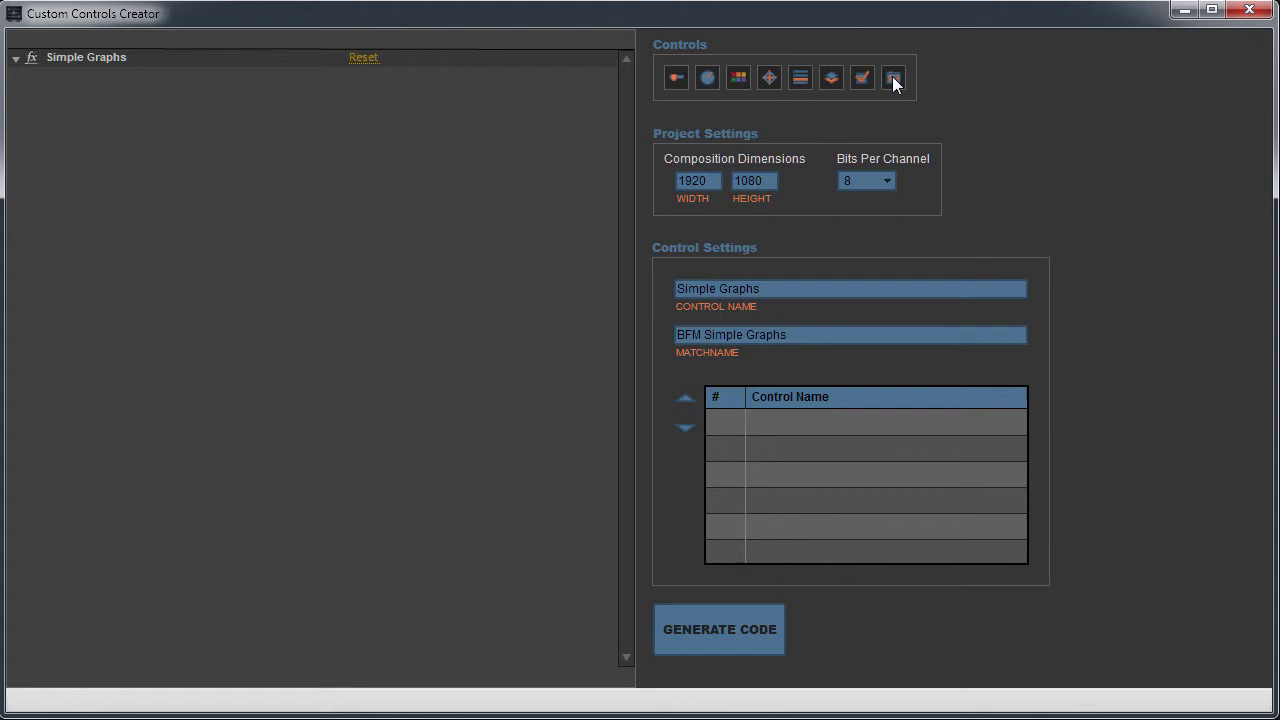
double_click(94, 77)
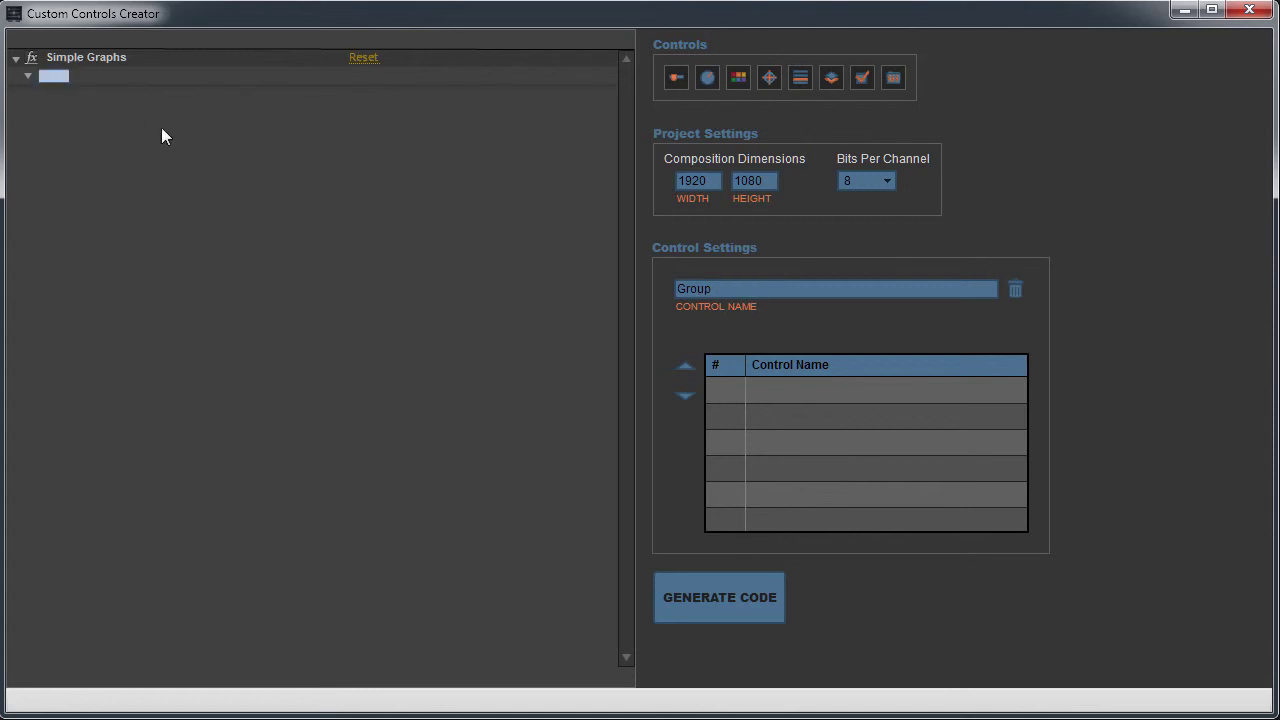
type("Global Parameters")
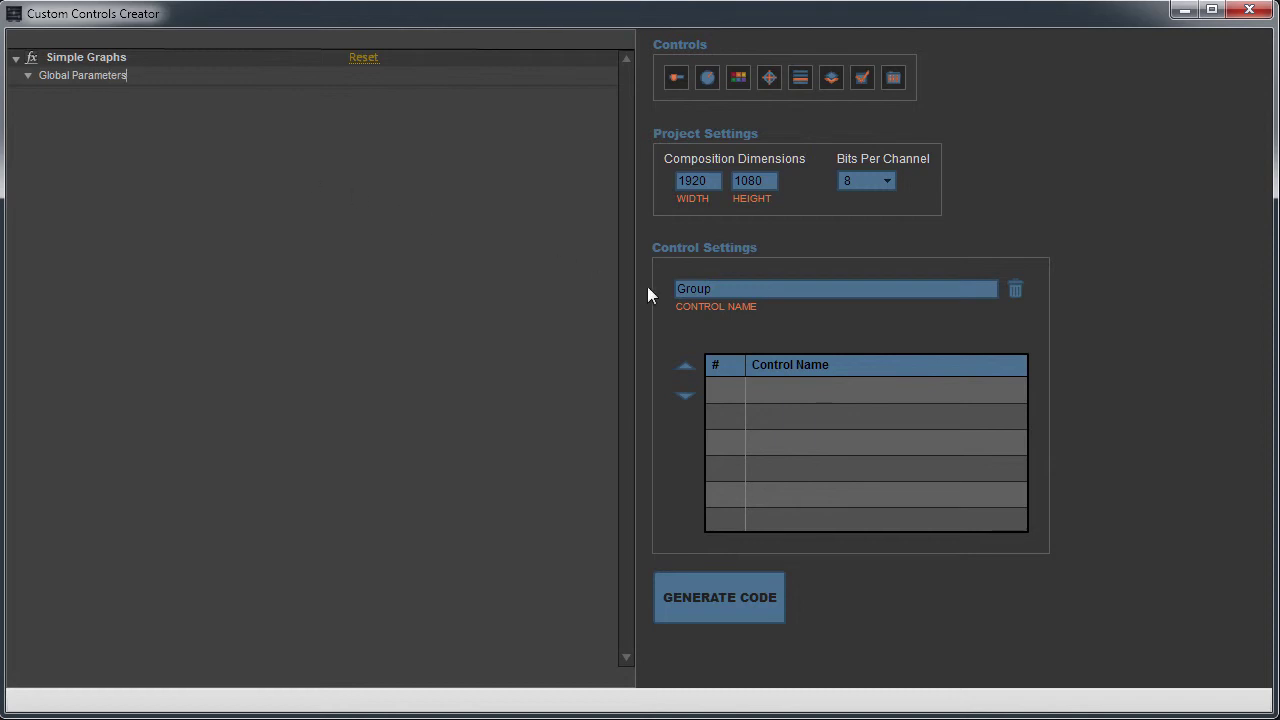
- Add a non-keyframable Graph Type popup offering Pie Graph, Bar Graph and Ring Graph
left_click(801, 78)
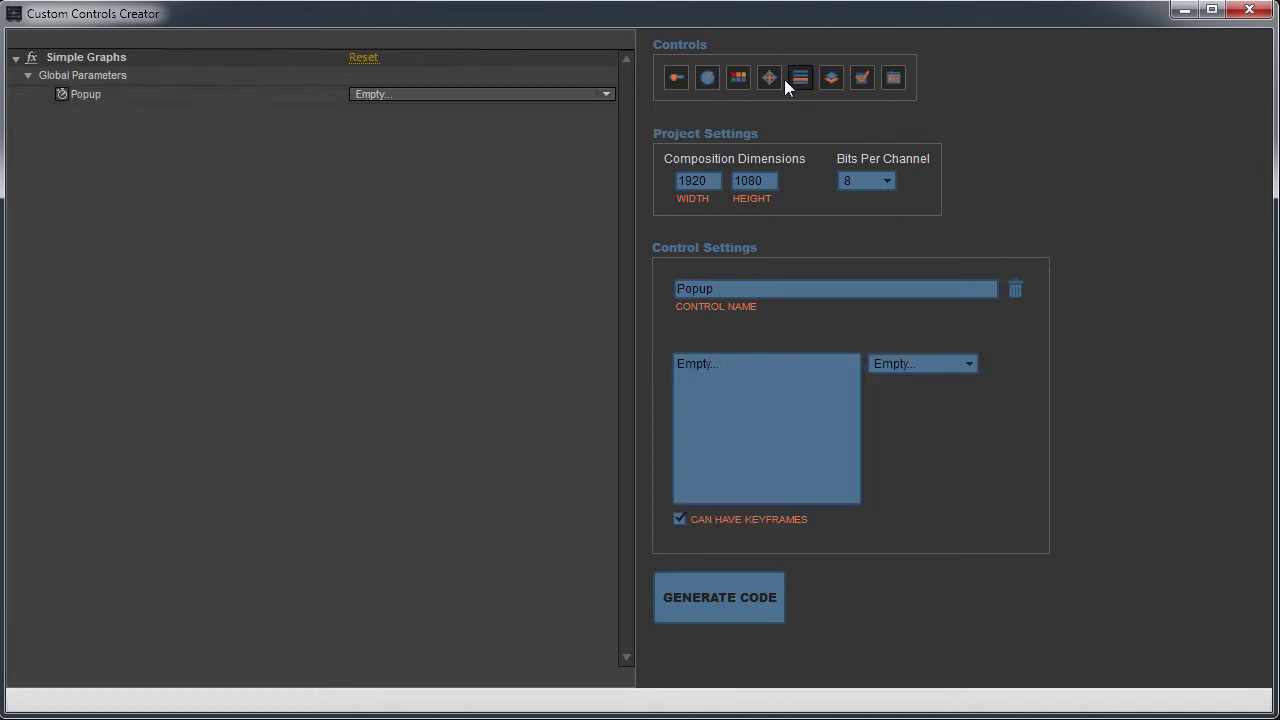
left_click(743, 358)
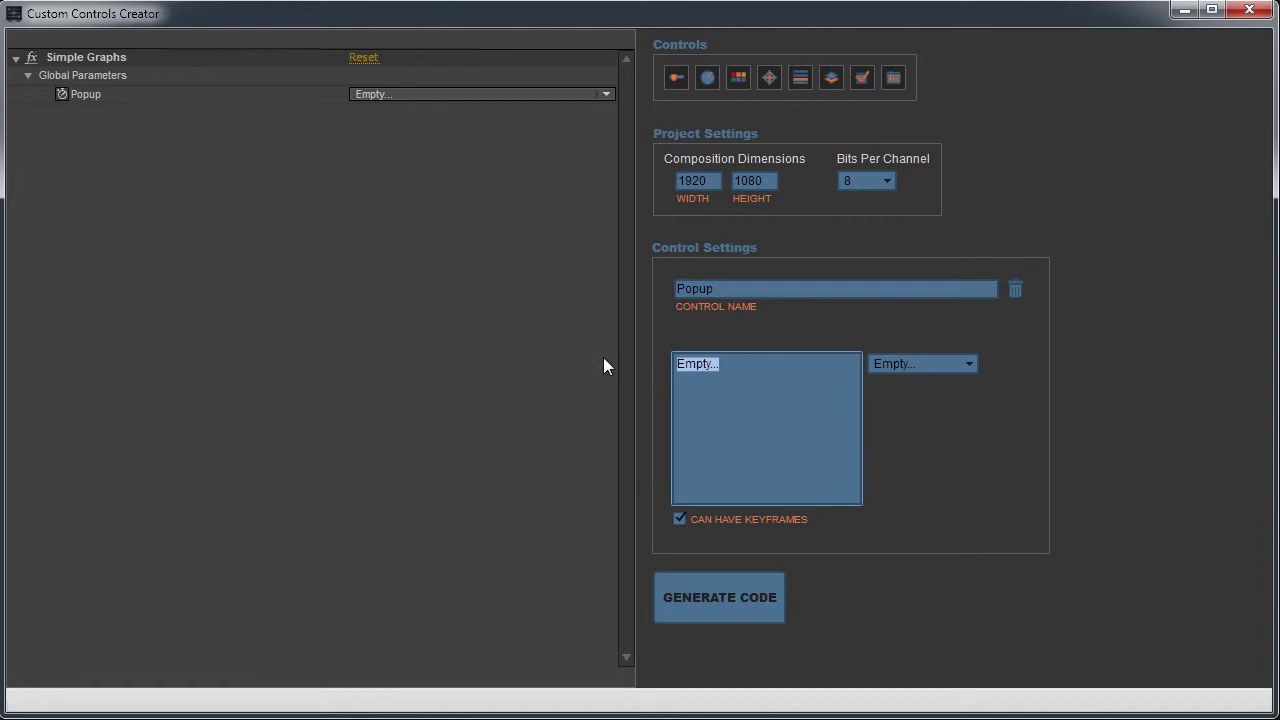
type("Pie Gr")
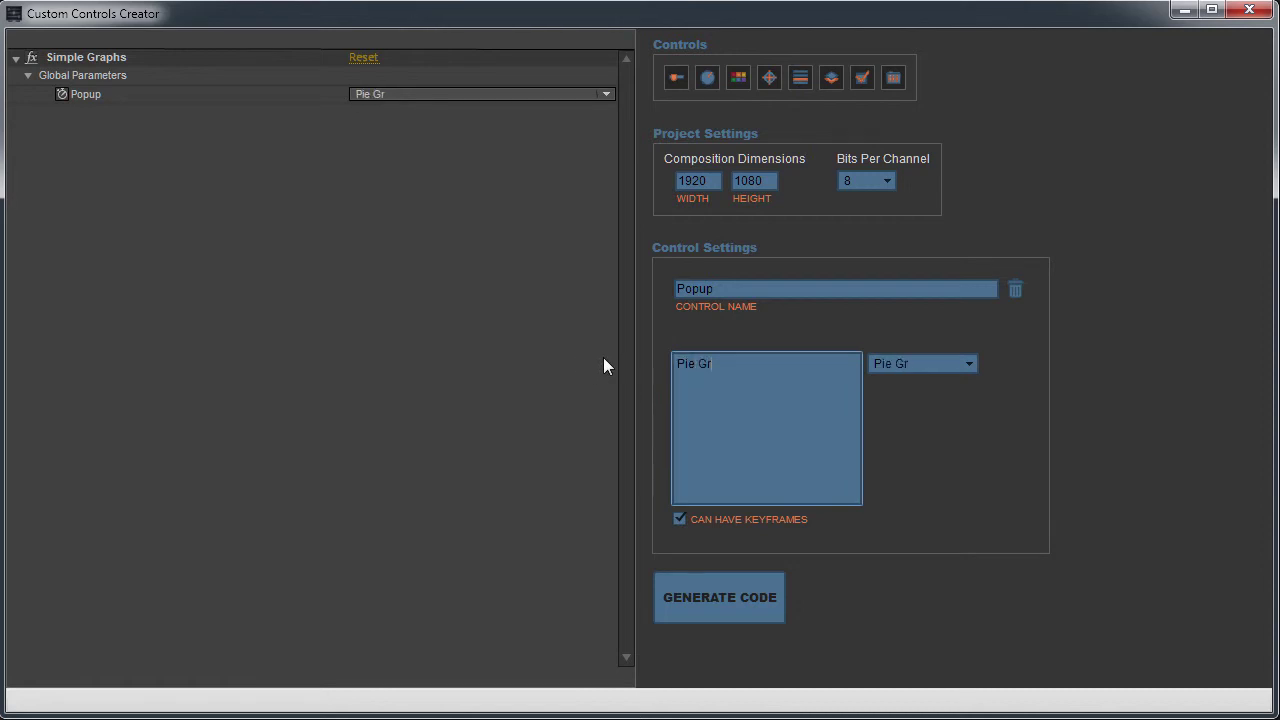
type("aph, Bar Graph, Ring Graph")
left_click(462, 91)
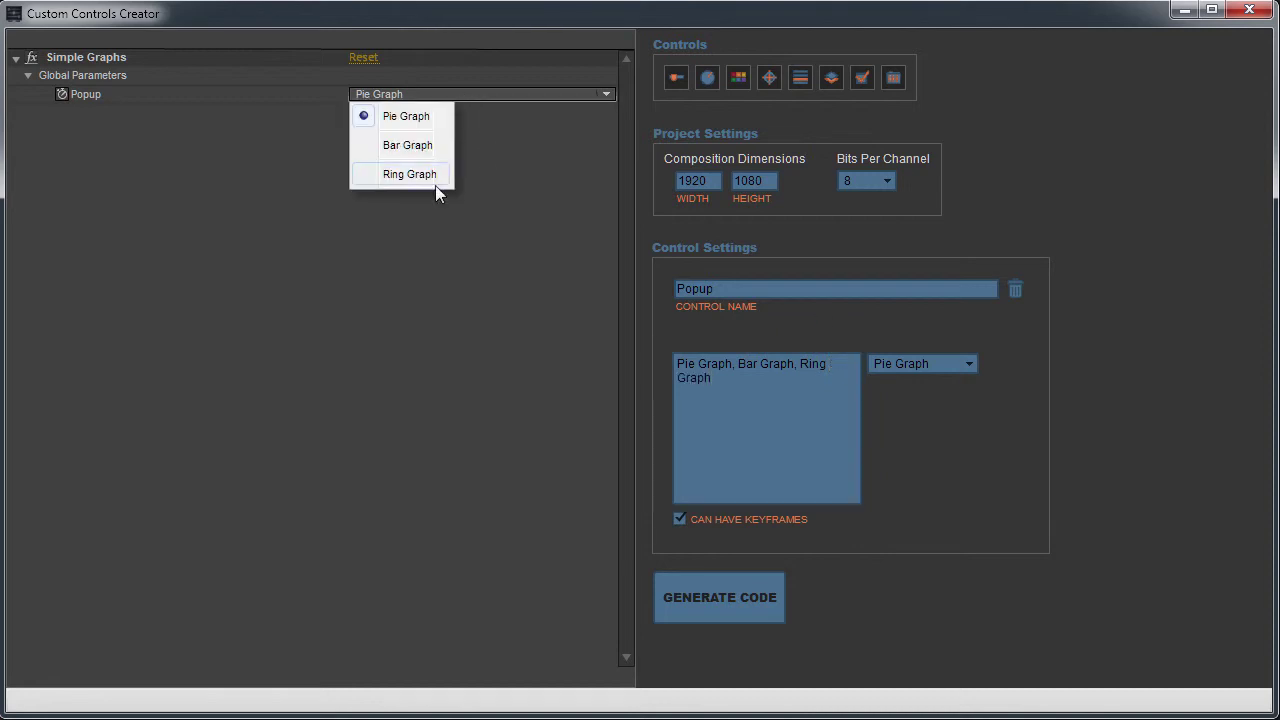
left_click(396, 122)
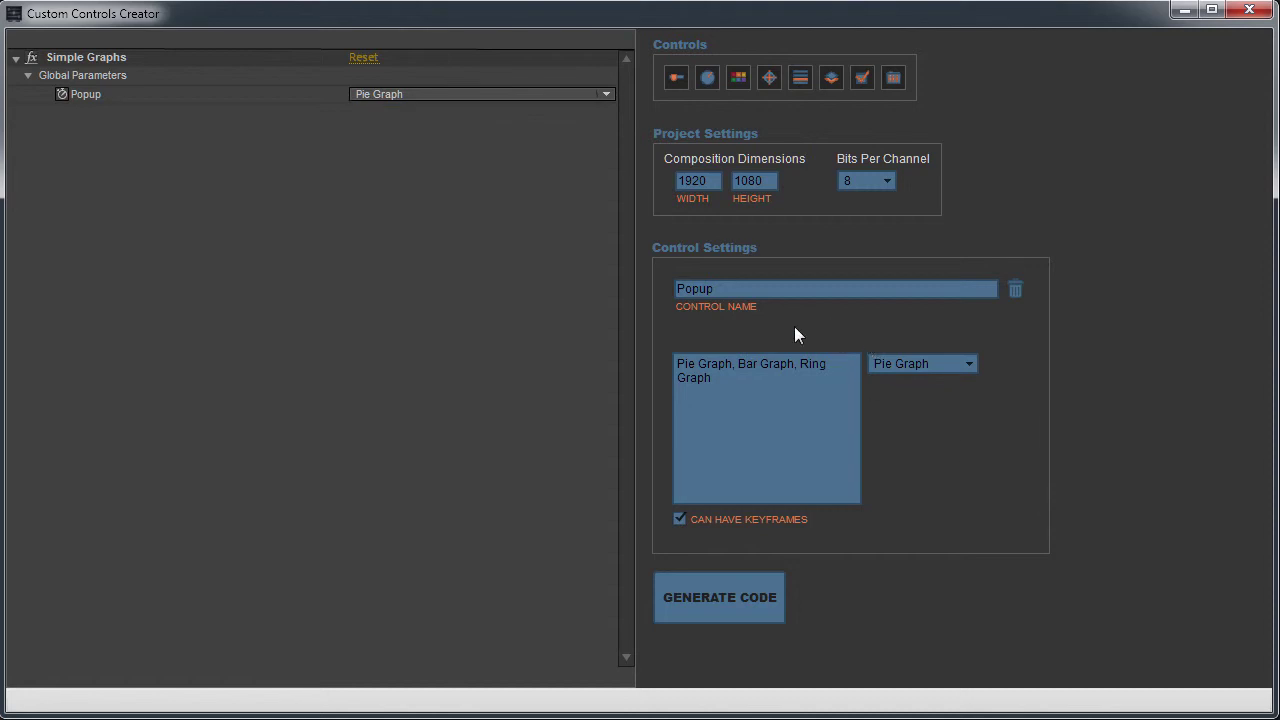
left_click(736, 288)
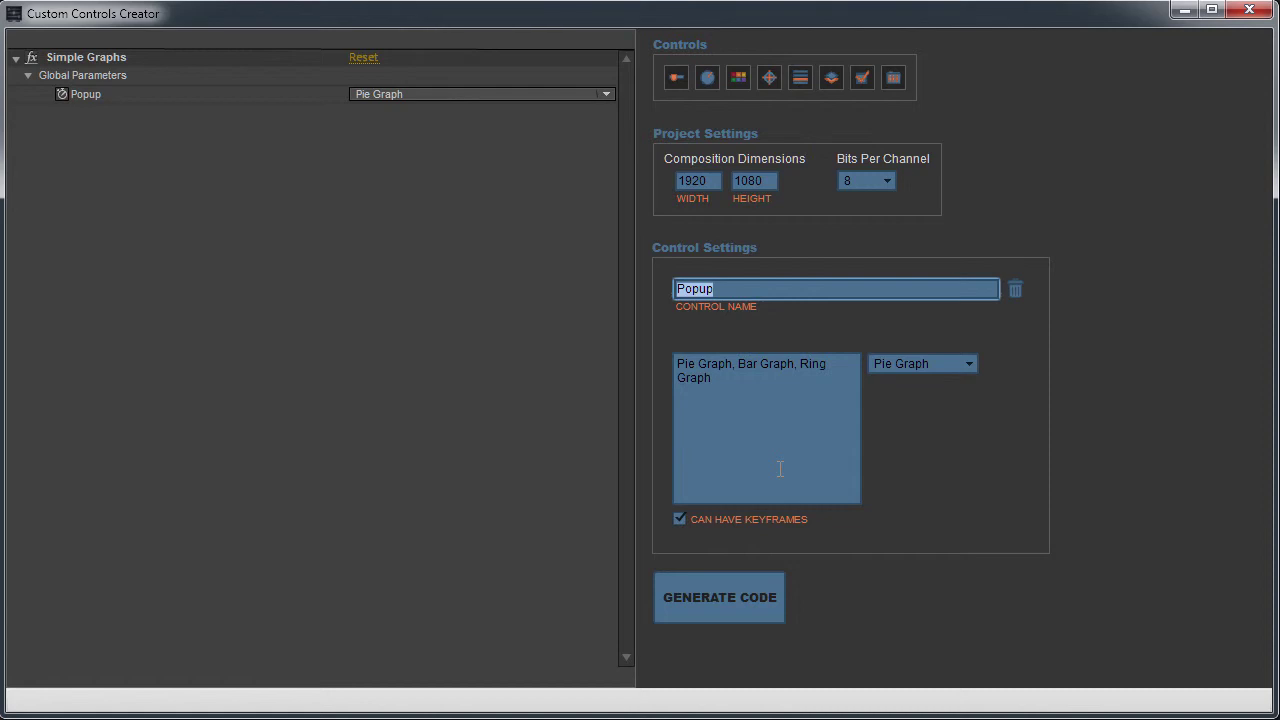
type("Graph Type")
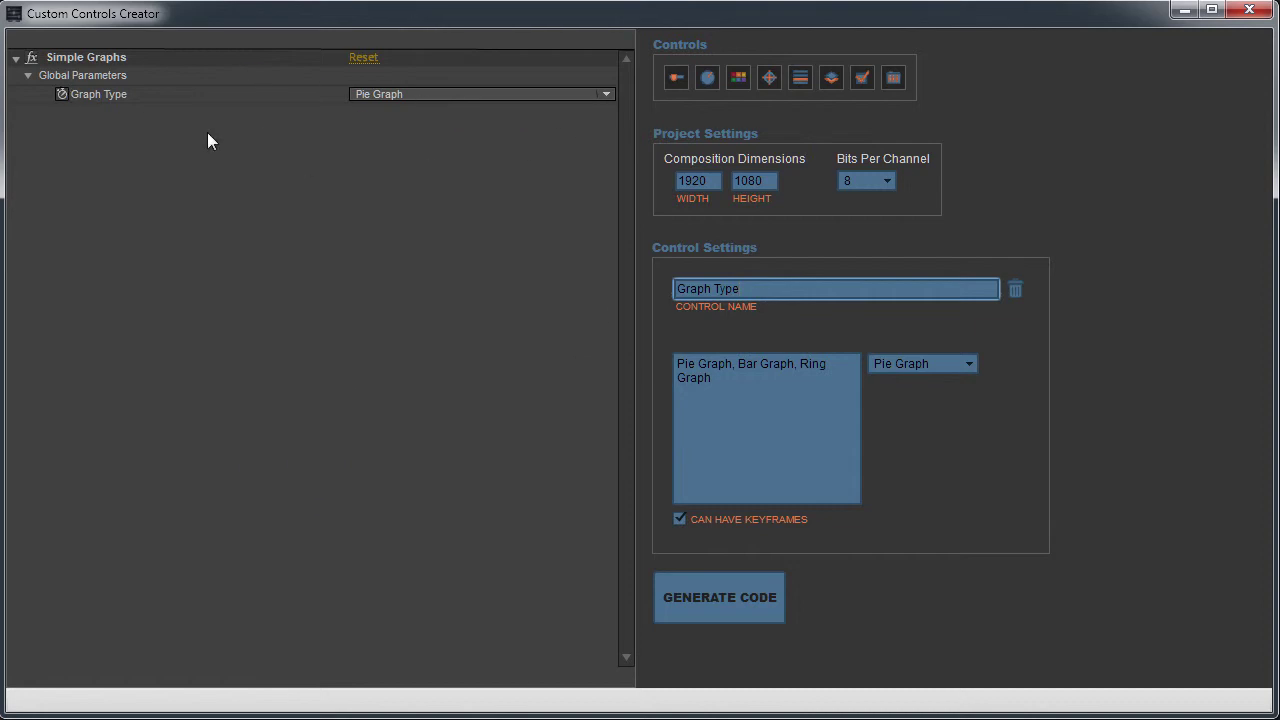
left_click(60, 94)
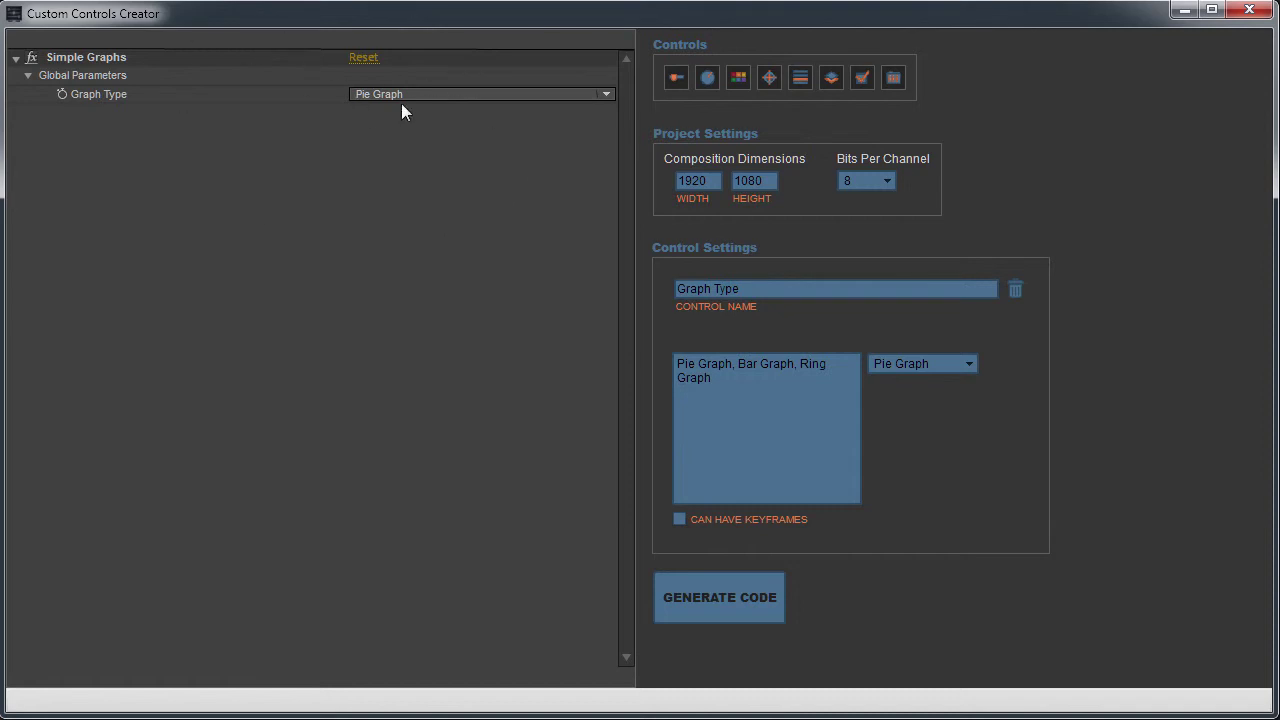
- Add a Calculate Percentages checkbox and move it into Global Parameters below Graph Type
left_click(861, 77)
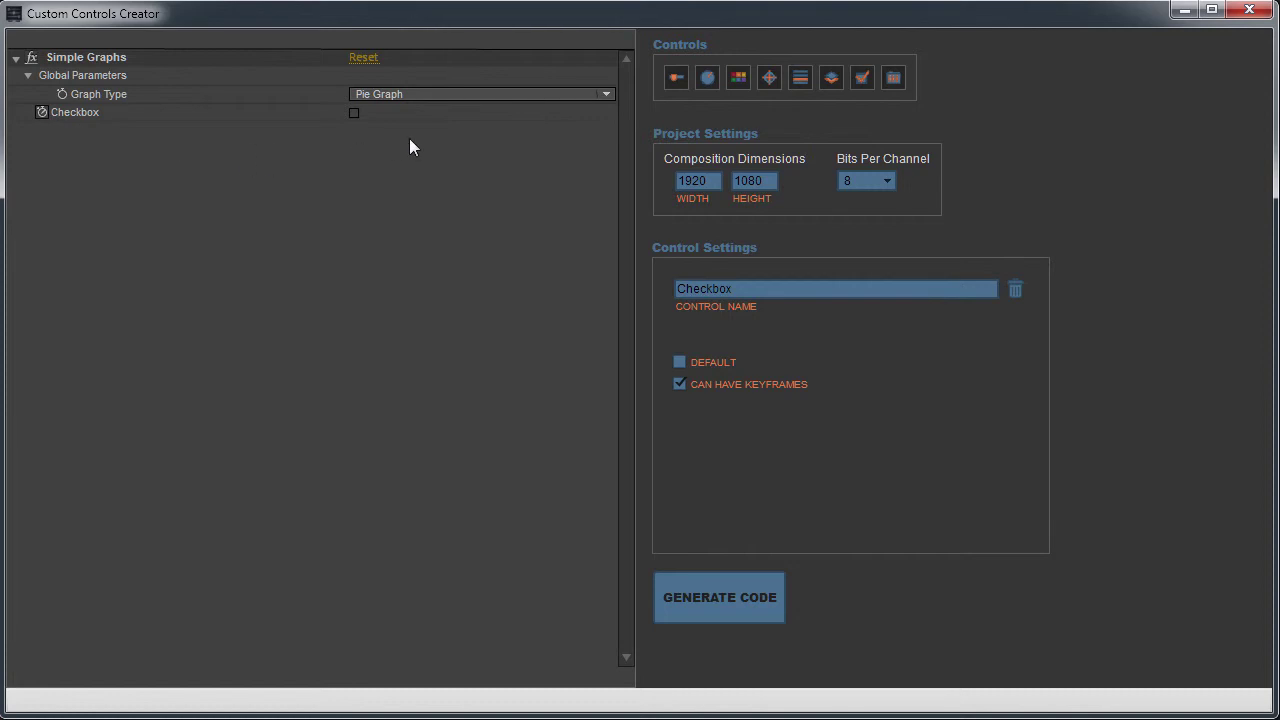
left_click_drag(112, 110, 47, 105)
type("Lalculate Percentages")
key("Return")
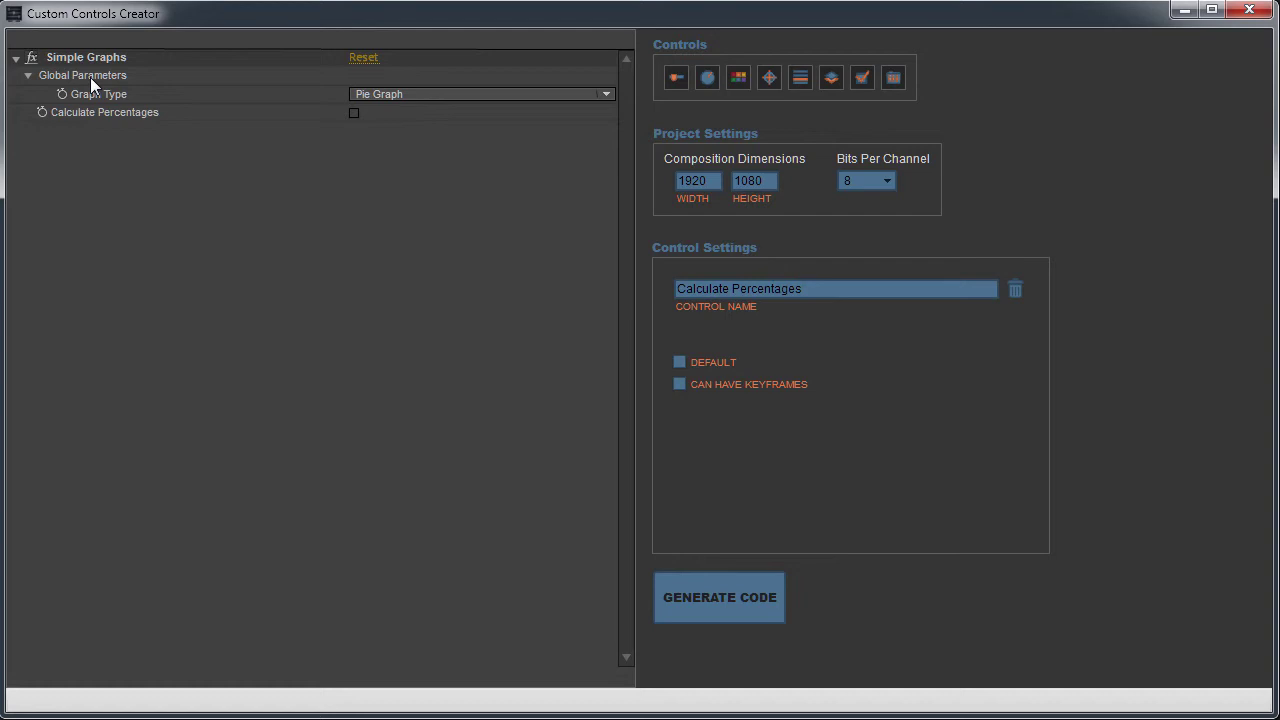
left_click_drag(20, 114, 113, 98)
- Select the Simple Graphs effect at the top of the tree, leaving its name unchanged
left_click(141, 70)
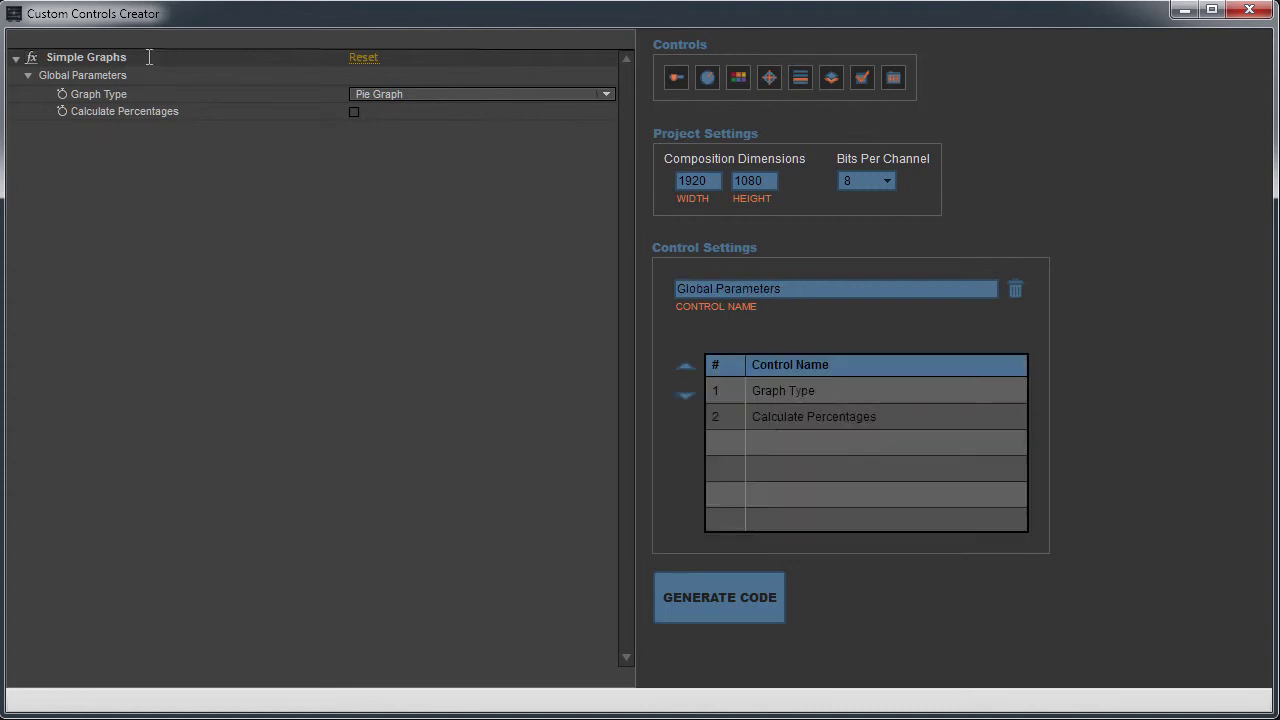
double_click(170, 59)
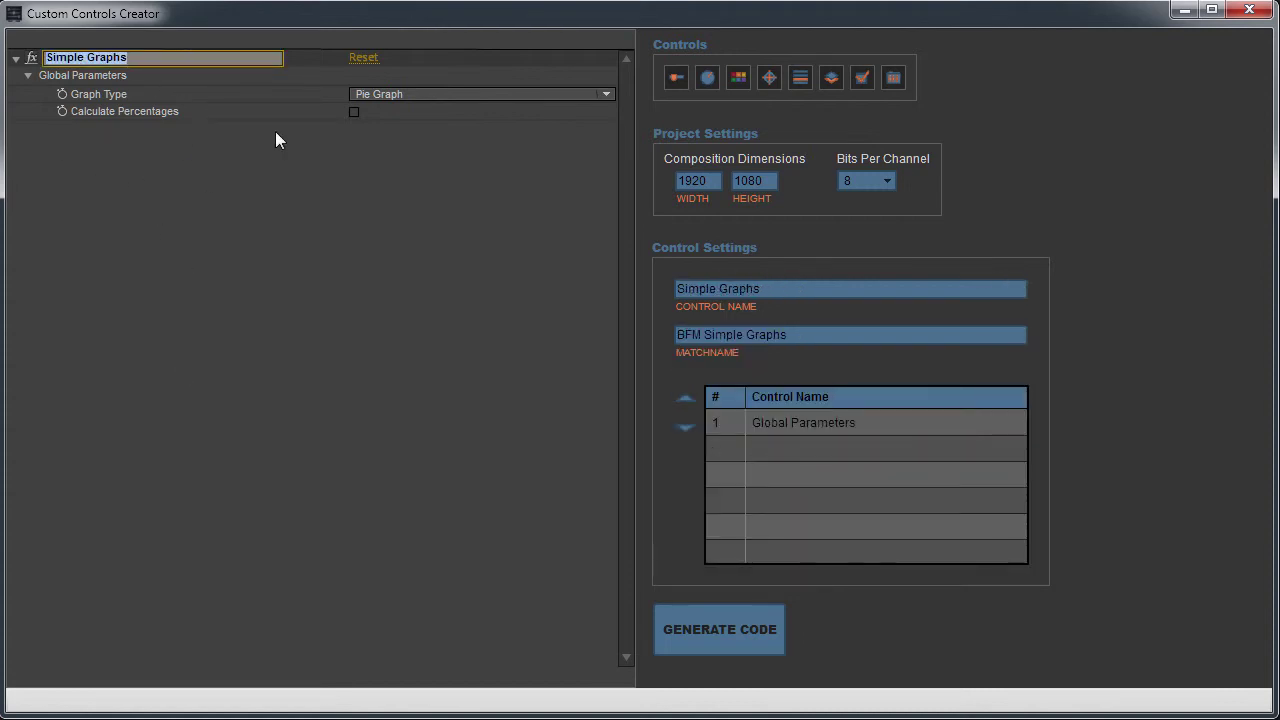
key("Tab")
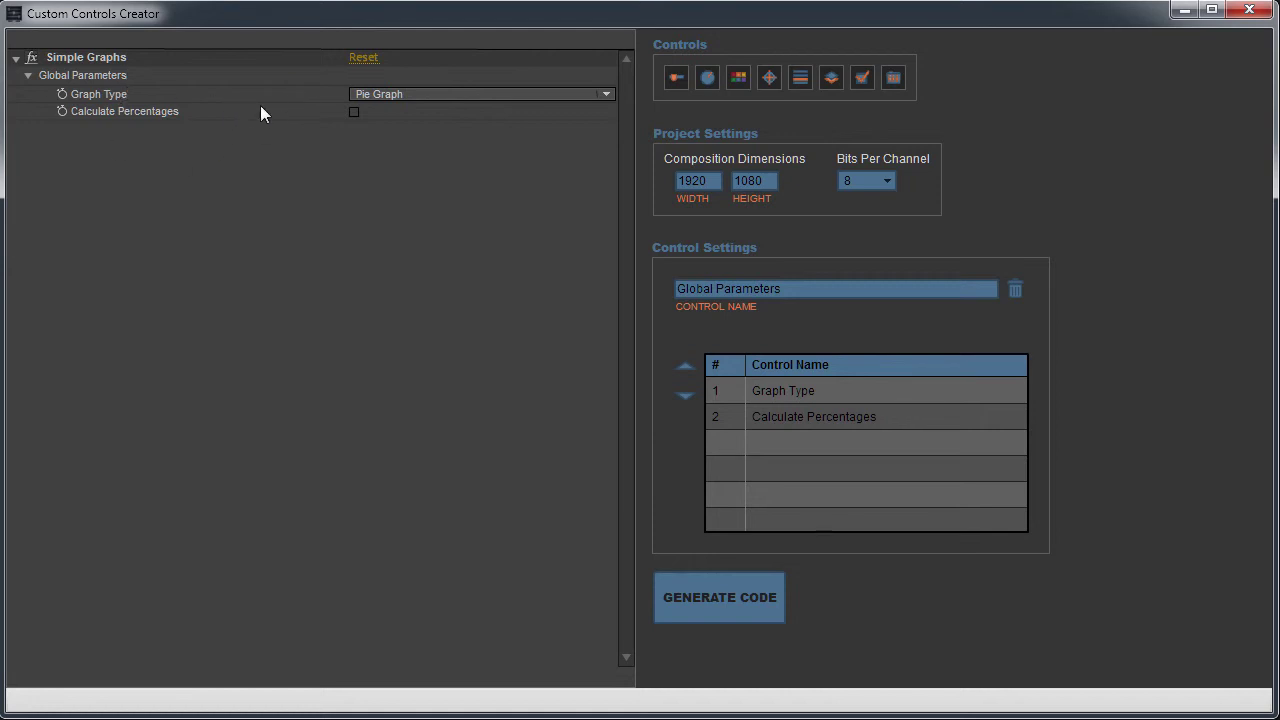
- Add a group named Look containing a Random Colors checkbox
left_click(895, 79)
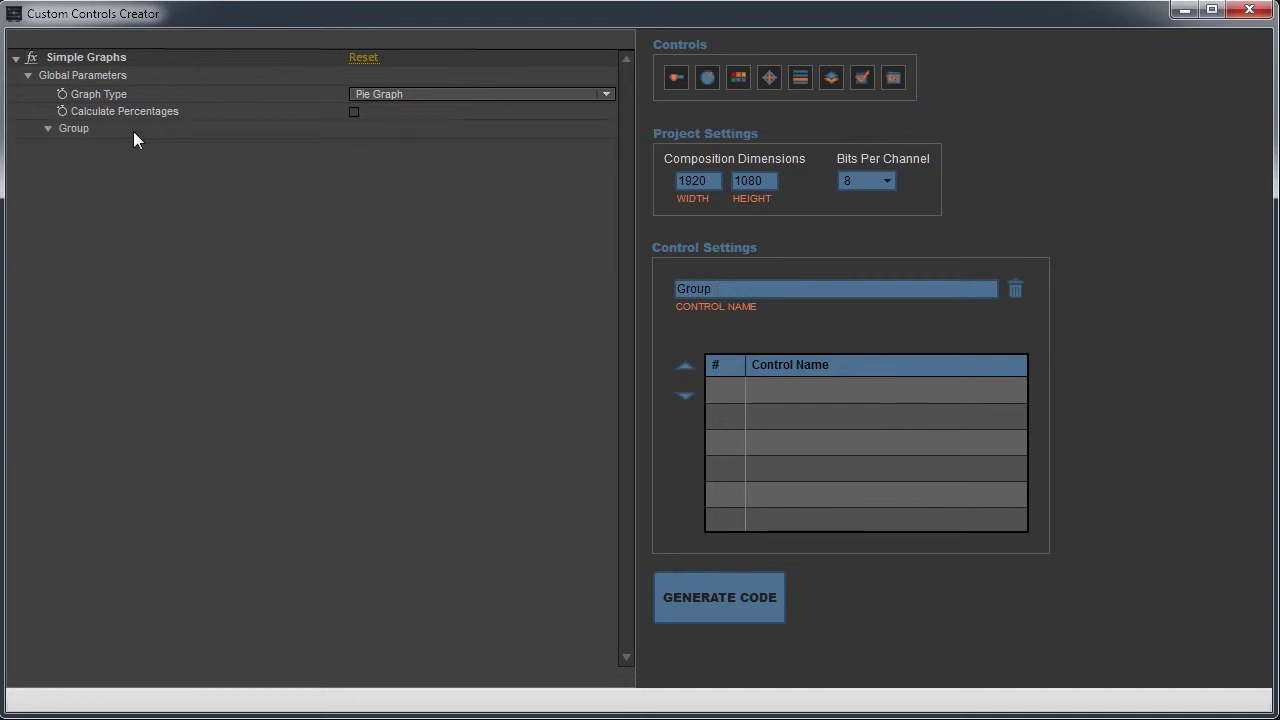
left_click_drag(118, 128, 48, 130)
type("Loc")
key("Return")
left_click(860, 81)
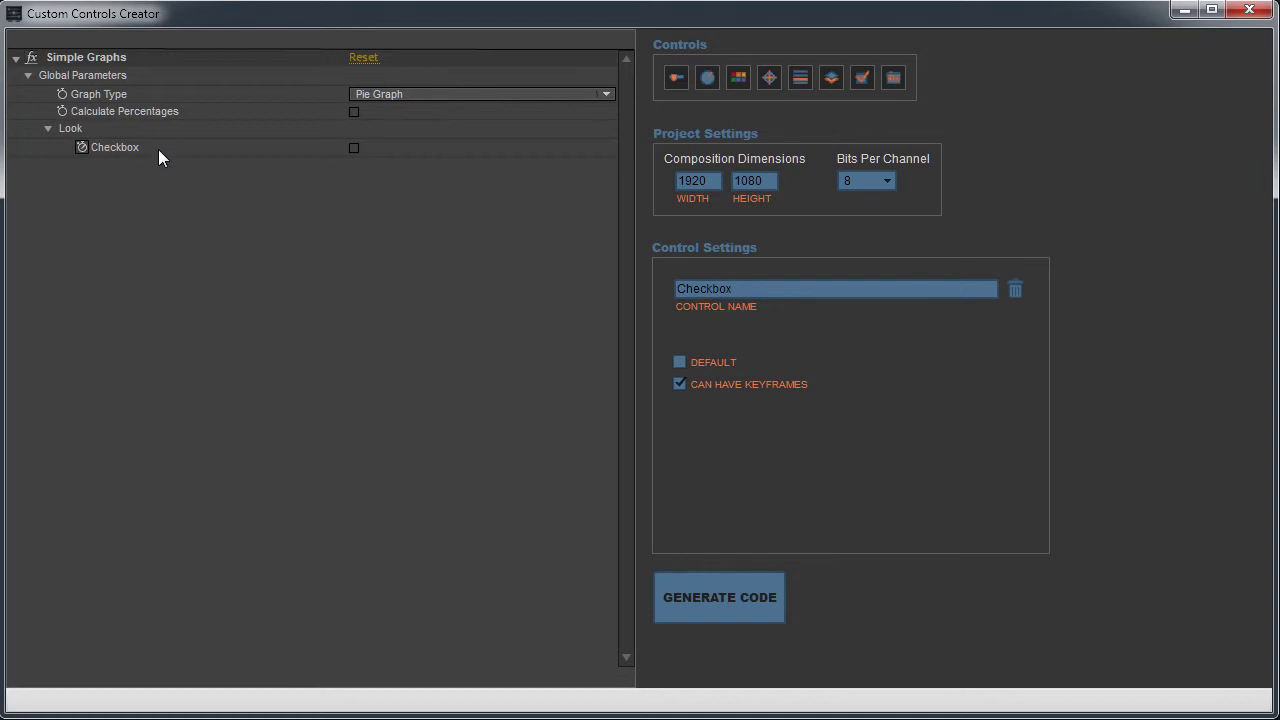
type("Random Colors")
key("Return")
- Add a whole-number Random Seed slider with default 0, minimum 0 and maximum 100
left_click(678, 77)
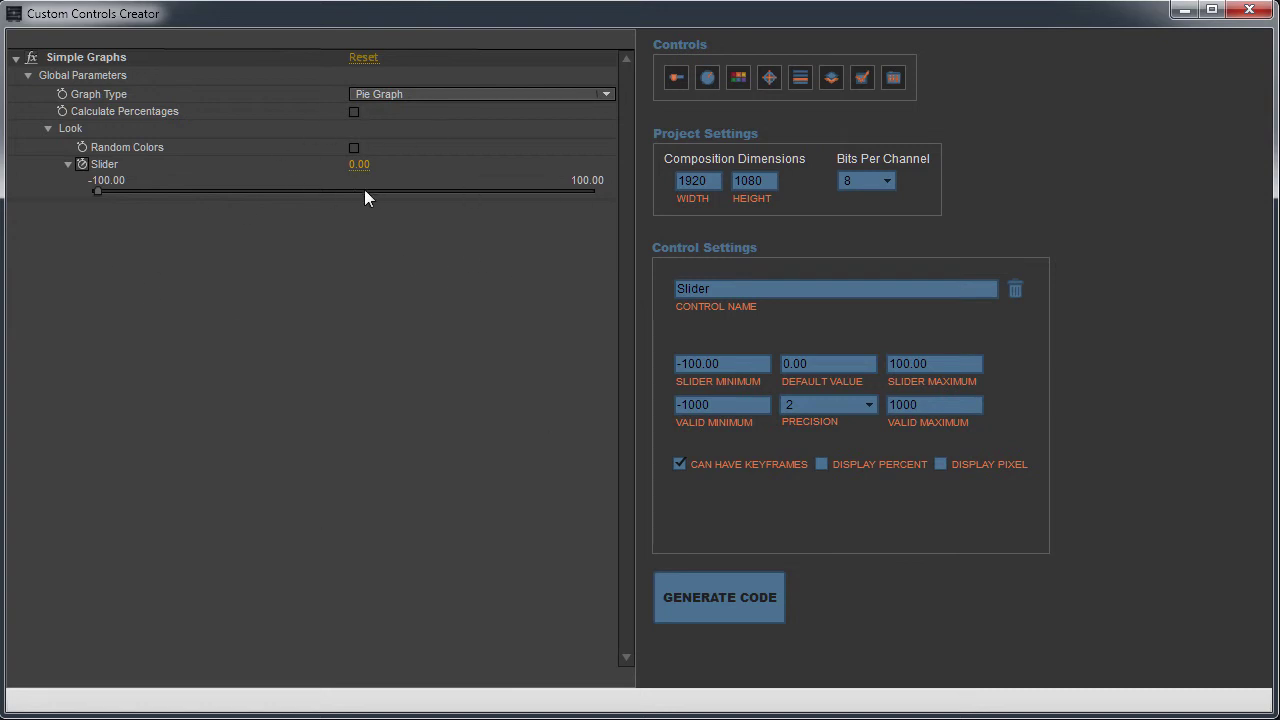
double_click(97, 164)
type("Random Seed")
key("Return")
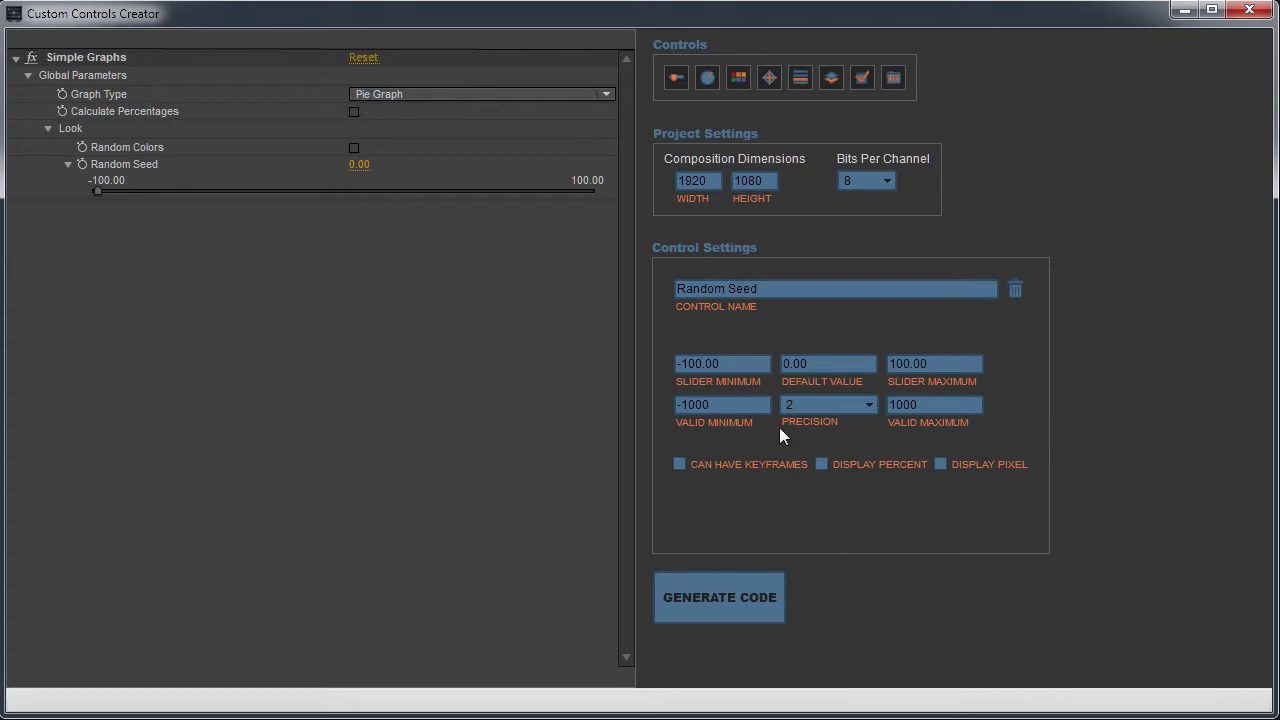
left_click(847, 408)
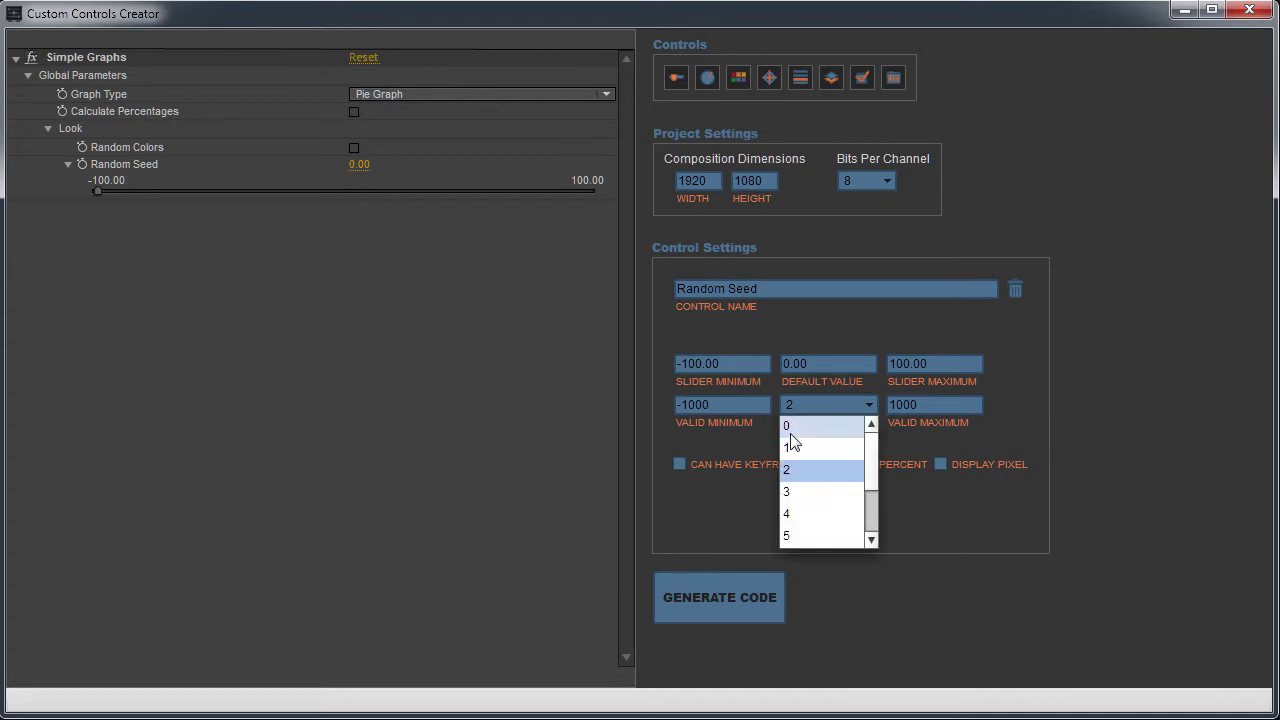
left_click(831, 440)
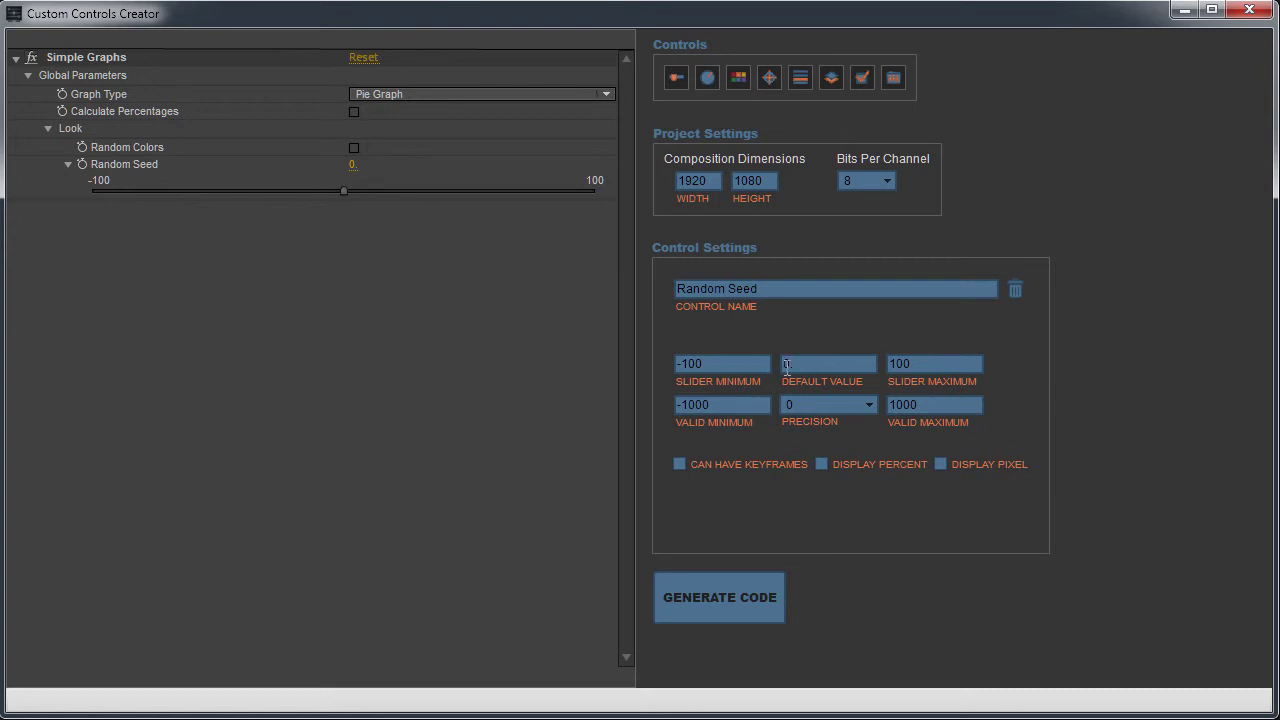
type("0.")
key("shift+Tab")
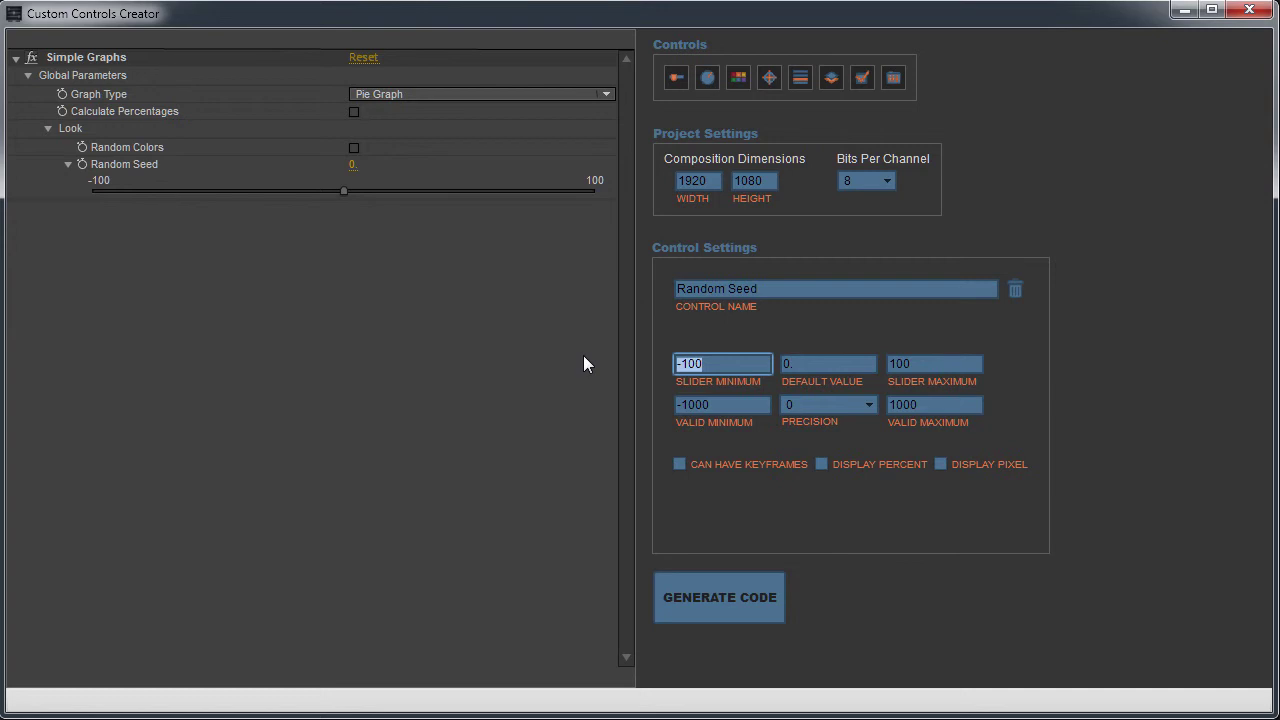
type("0")
key("Tab")
key("Tab")
left_click(943, 368)
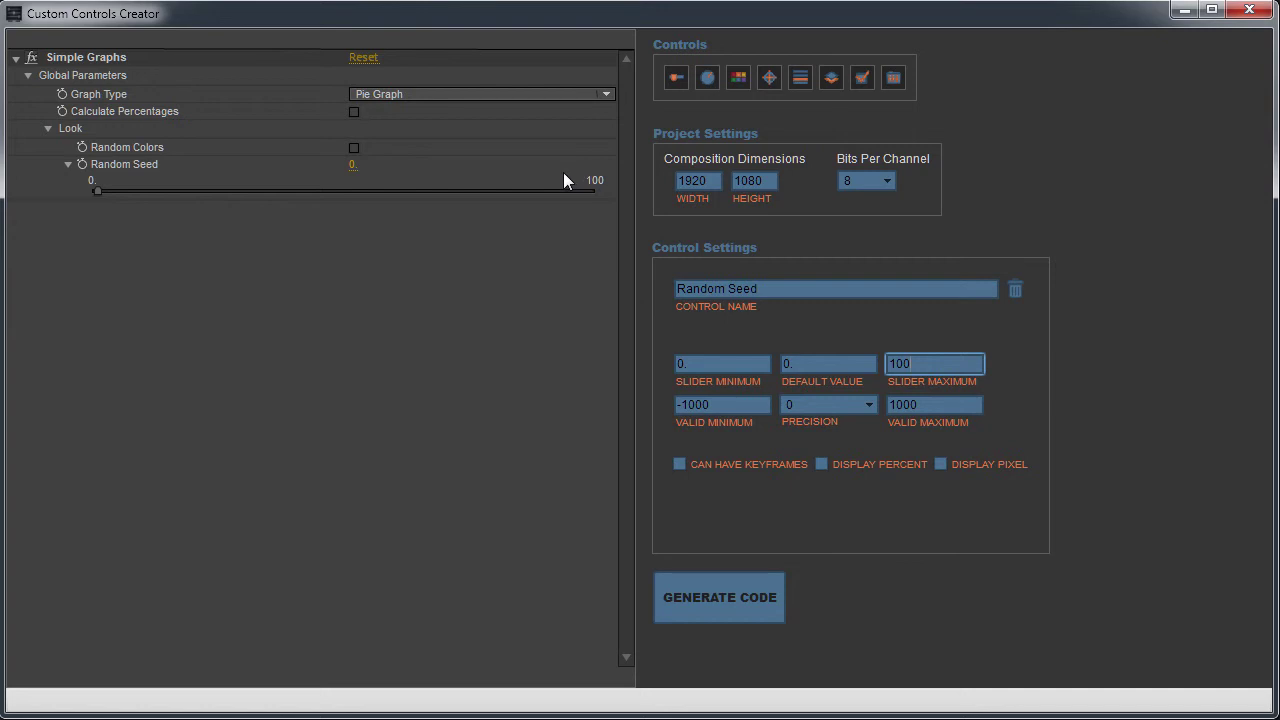
- Add a Border group containing a Use Border checkbox
left_click(893, 78)
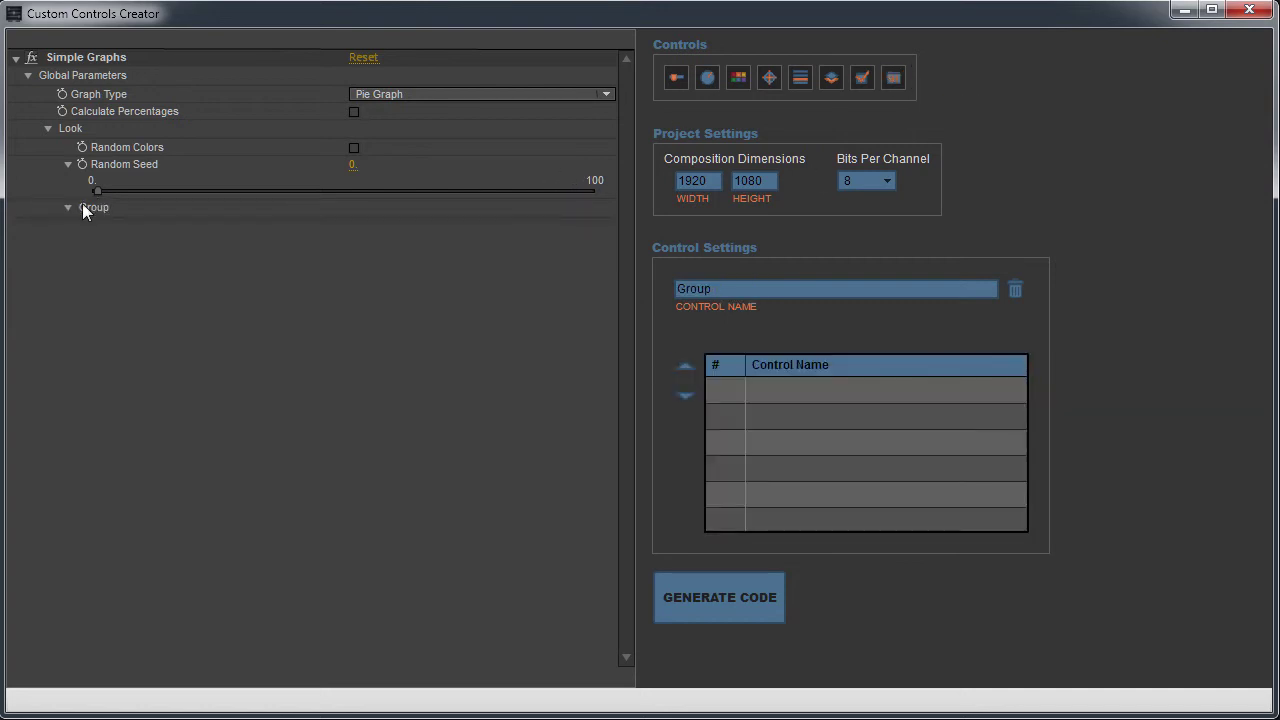
left_click(120, 209)
type("Border")
left_click(862, 78)
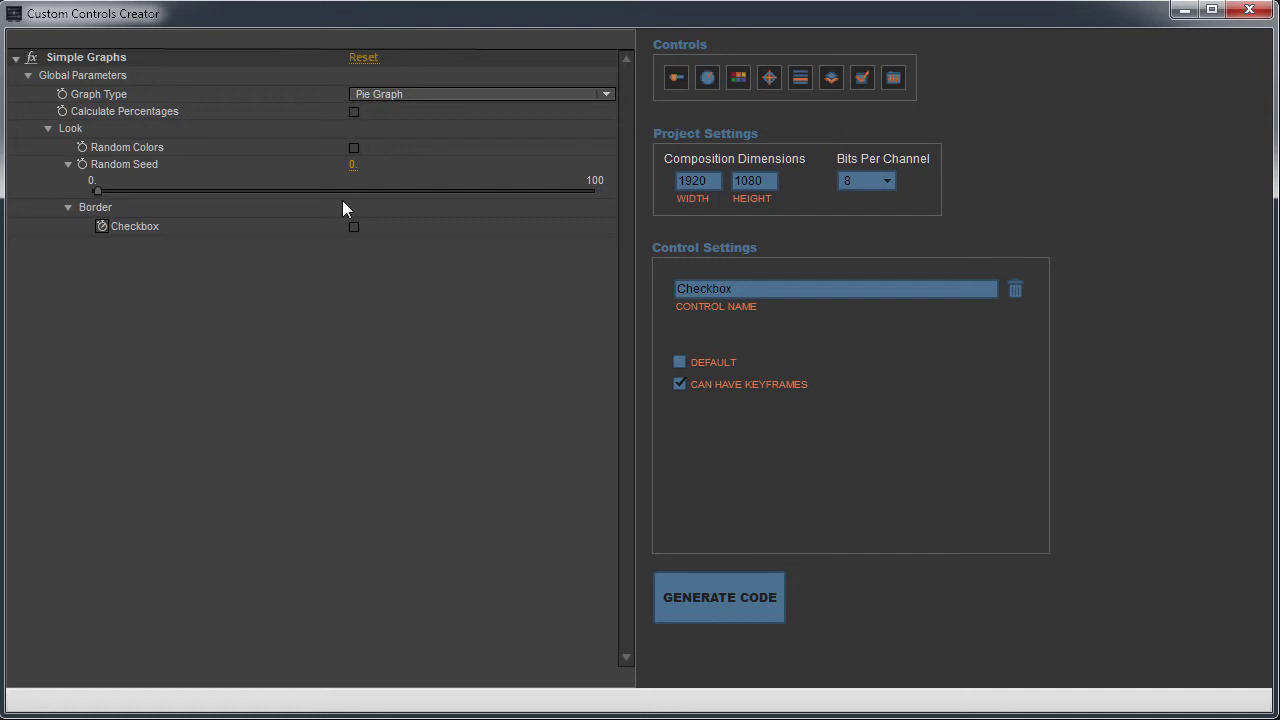
left_click(171, 226)
left_click(144, 226)
type("Use Border")
- Add a Border Width slider with a default value of 50
left_click(676, 78)
left_click(359, 245)
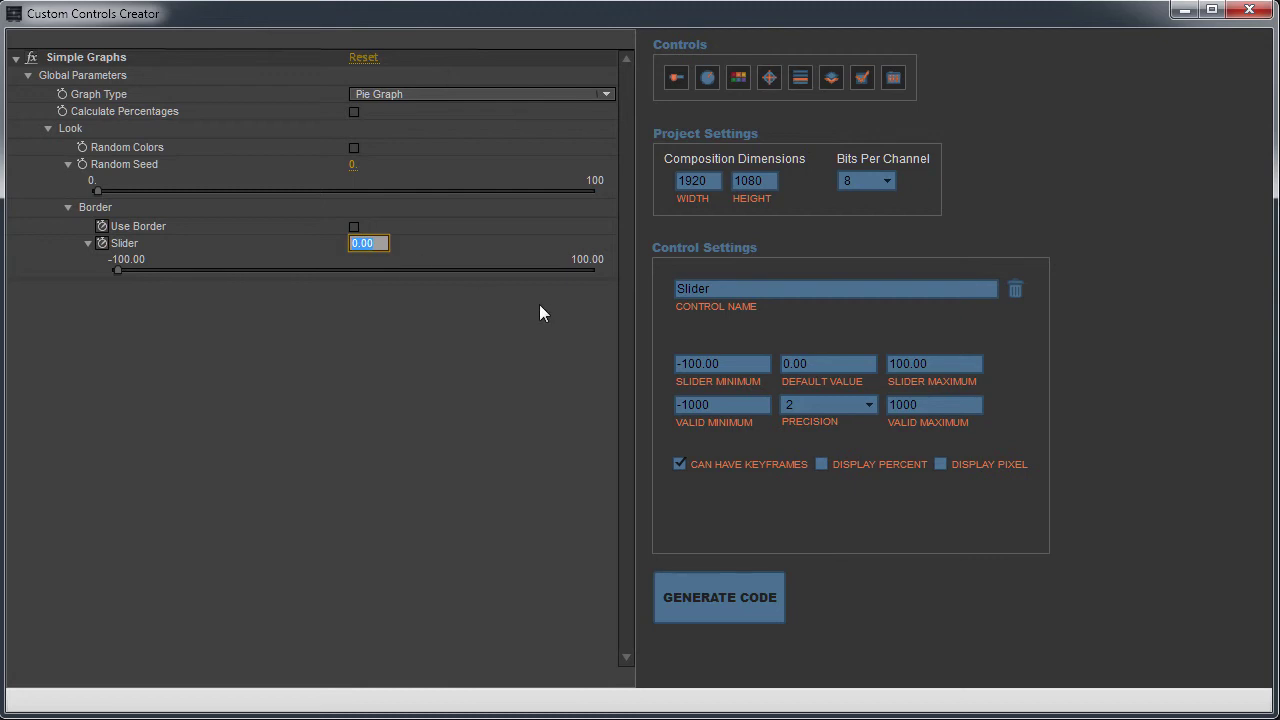
type("50")
left_click(772, 287)
double_click(760, 289)
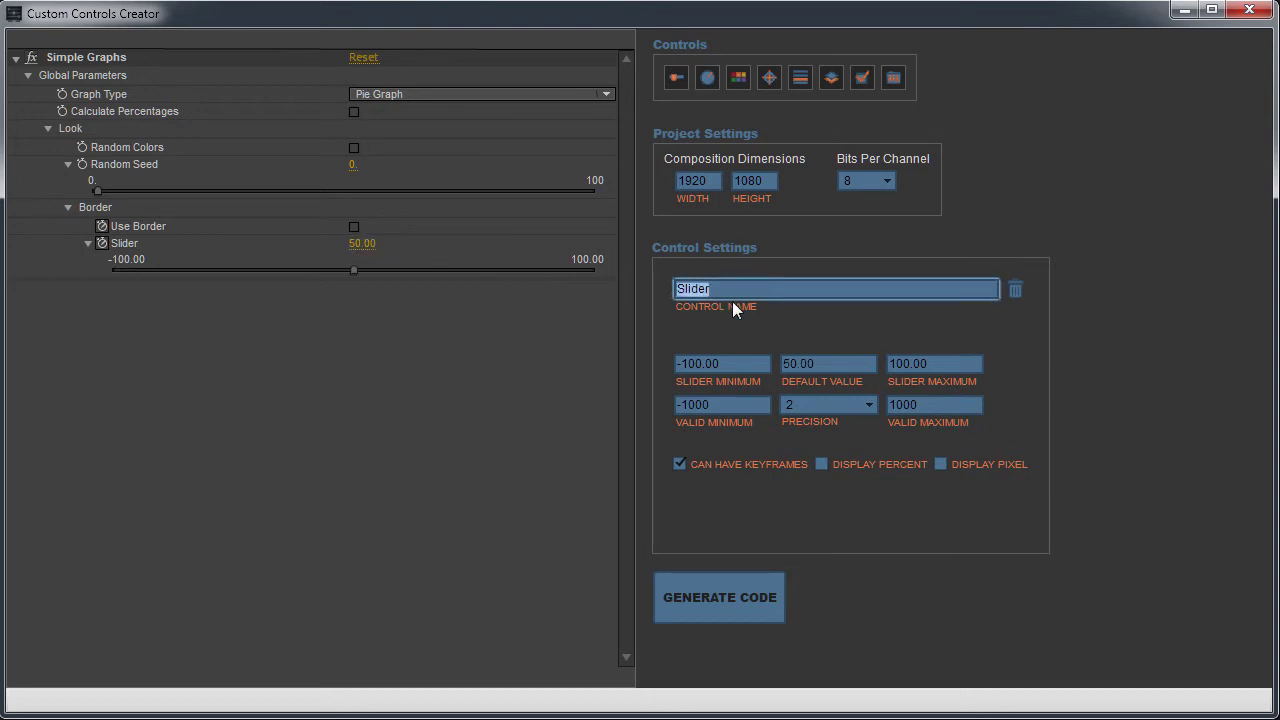
type("Border Width")
- Add a Border Color control defaulting to white, followed by a new slider
left_click(745, 78)
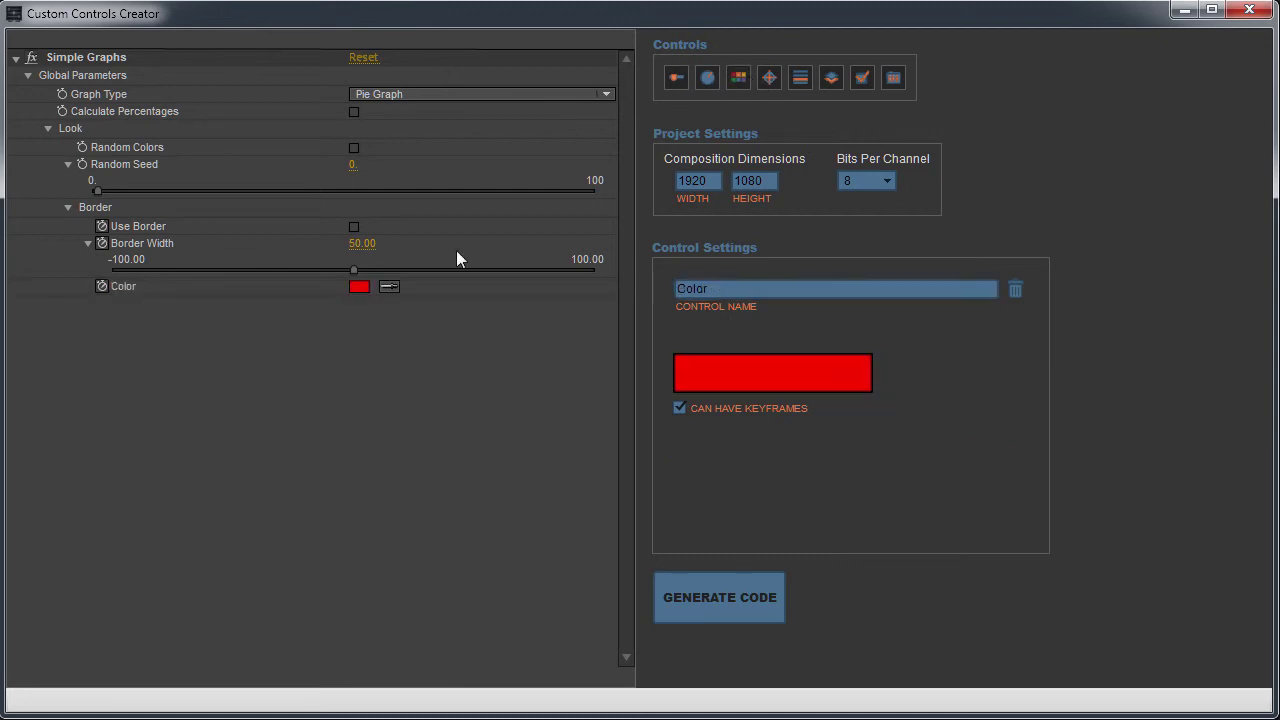
left_click(154, 284)
type("Border Color")
left_click(359, 287)
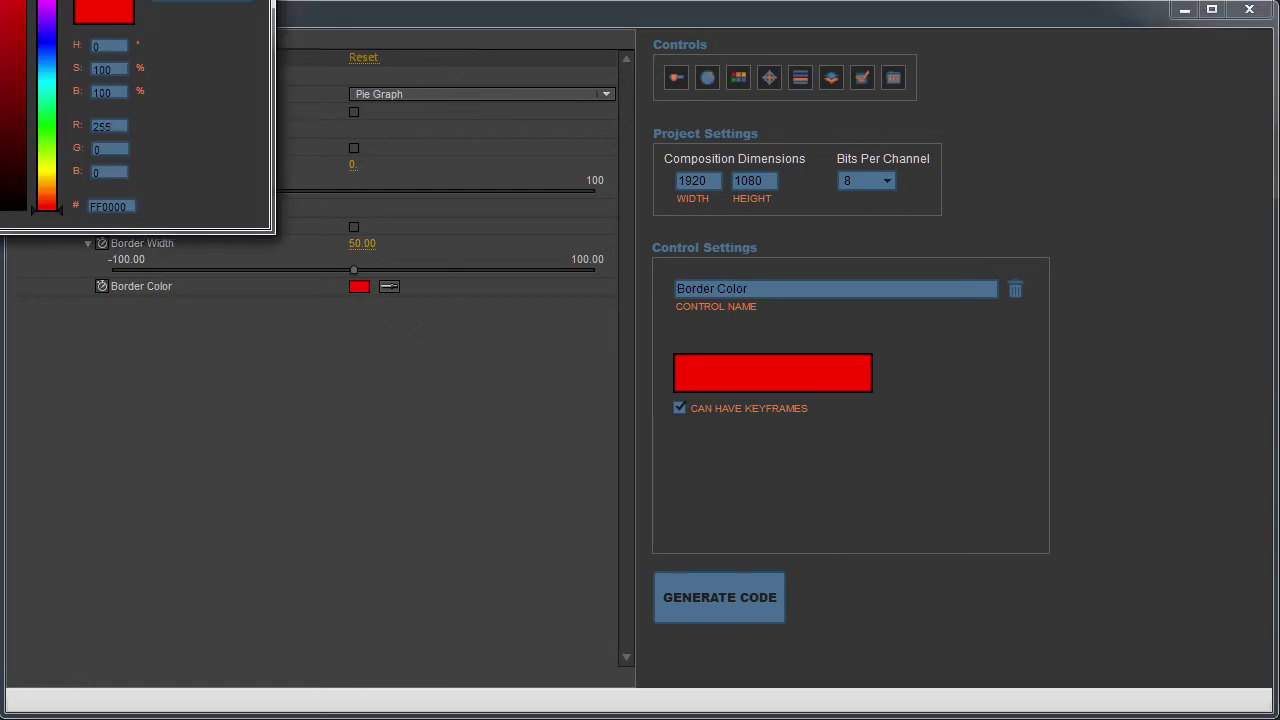
left_click_drag(506, 274, 318, 222)
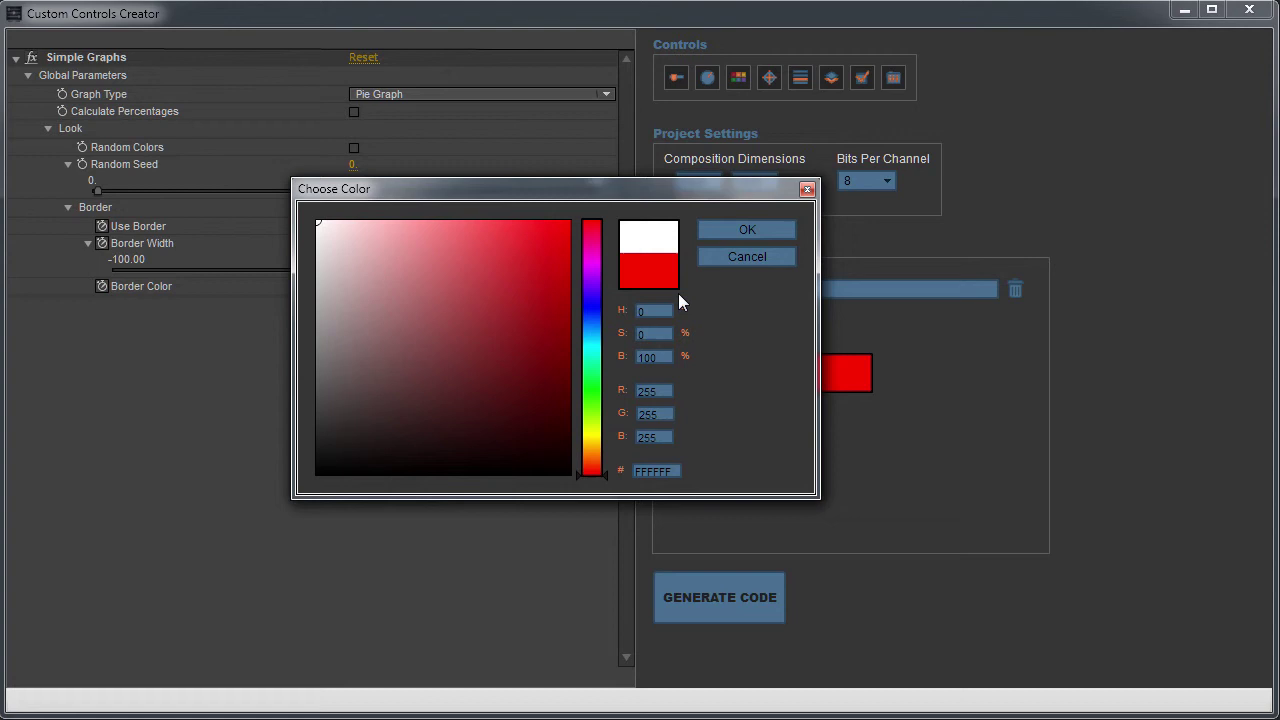
left_click(745, 230)
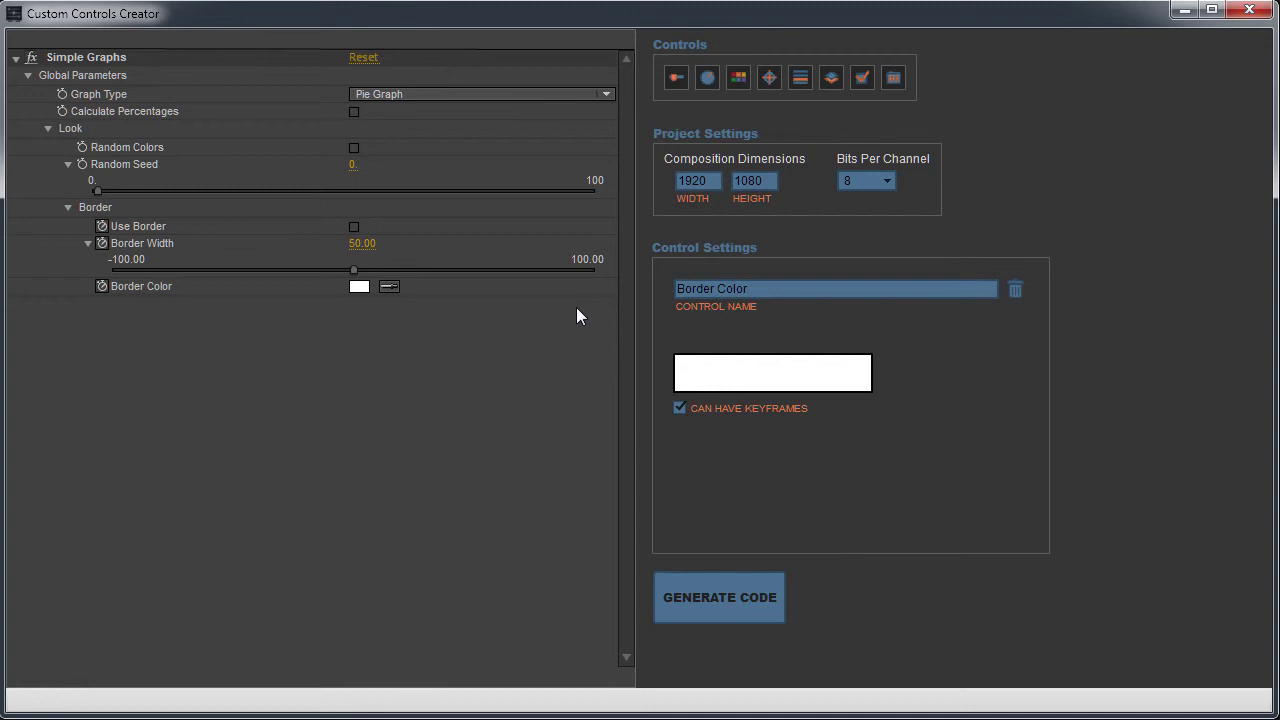
left_click(677, 79)
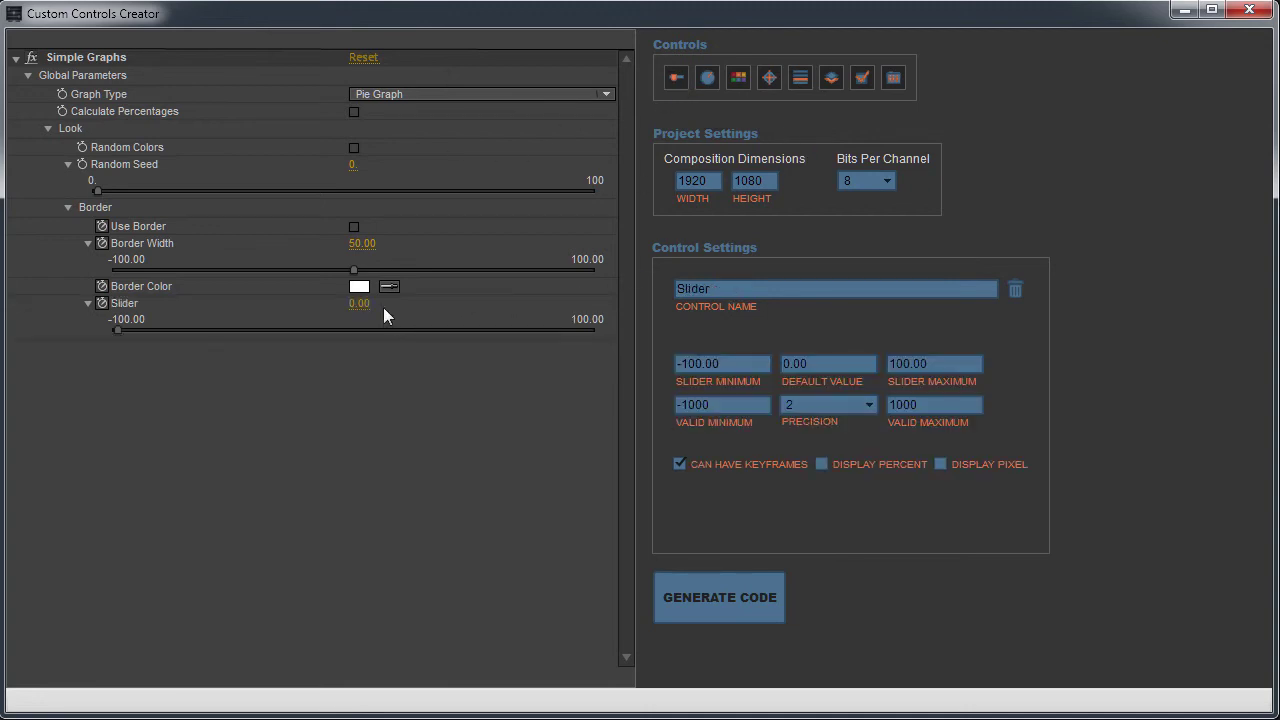
- Set the new slider's value to 100
left_click_drag(358, 310, 803, 302)
left_click_drag(726, 307, 367, 310)
left_click(367, 308)
type("100")
key("Return")
left_click(793, 290)
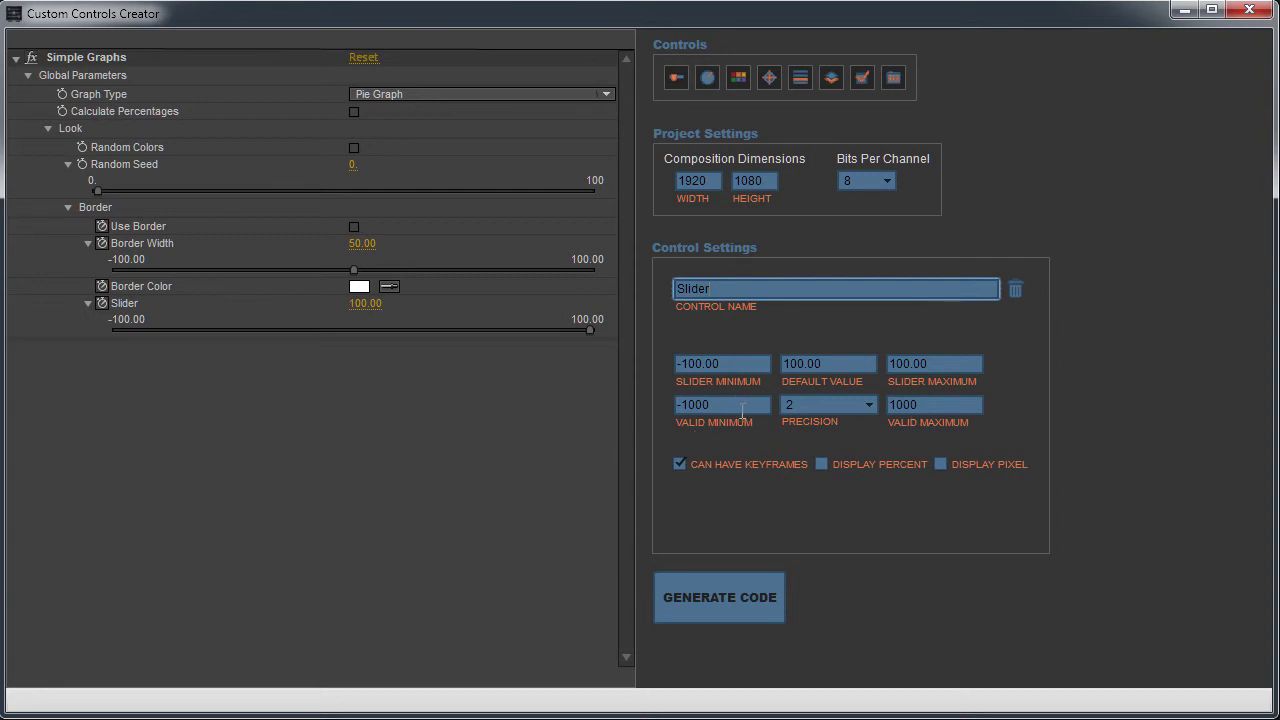
- Give the slider a 0–100 valid and slider range, default 100, and name it Border Opacity
left_click(742, 405)
type("0")
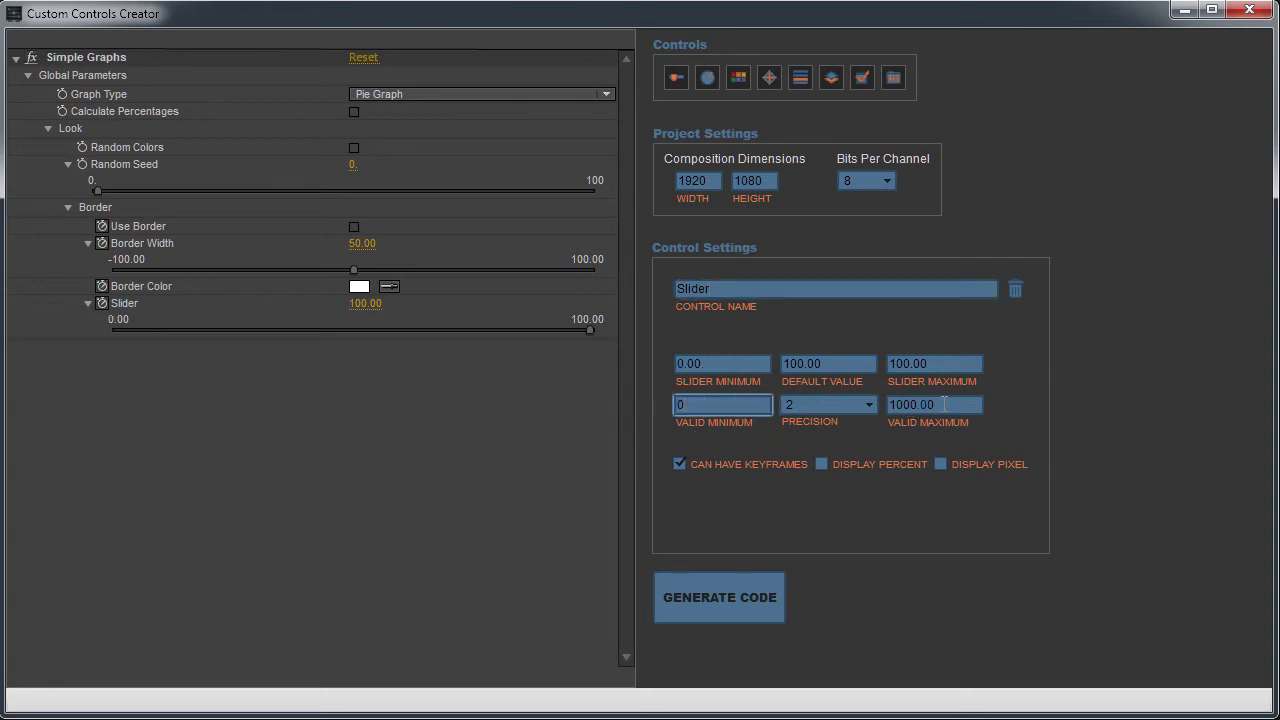
left_click(948, 404)
type("100")
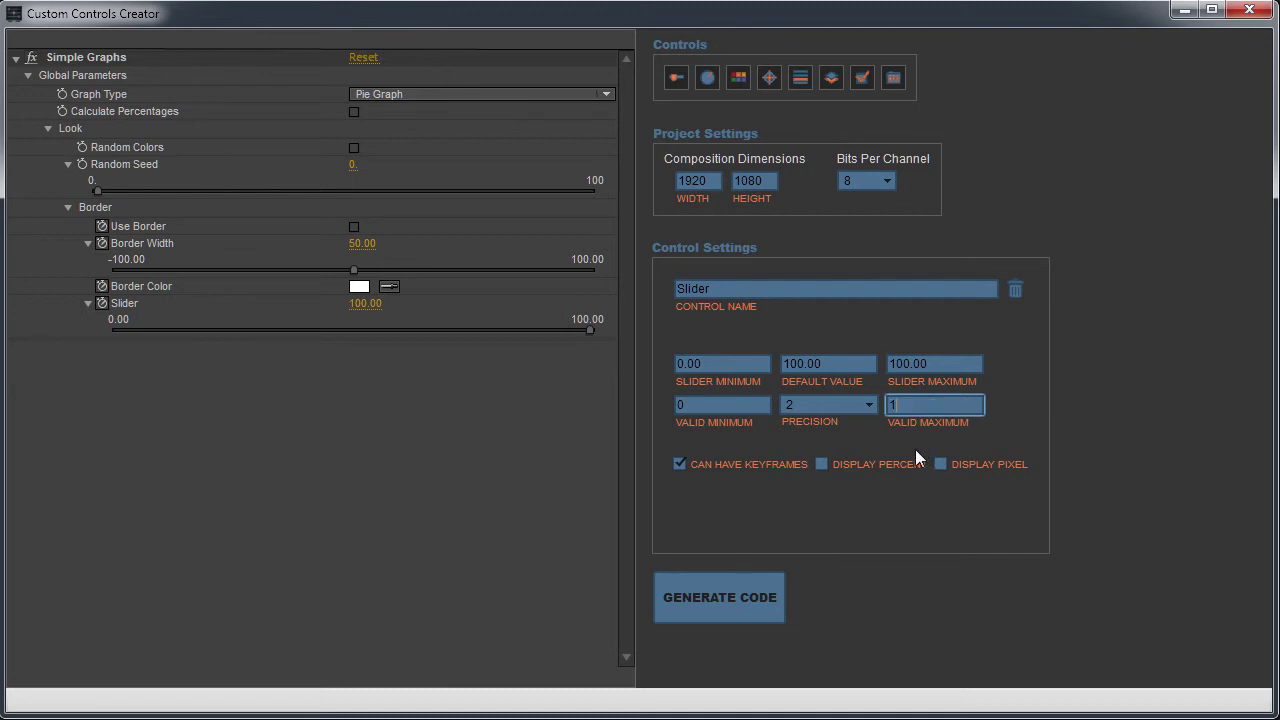
left_click(930, 370)
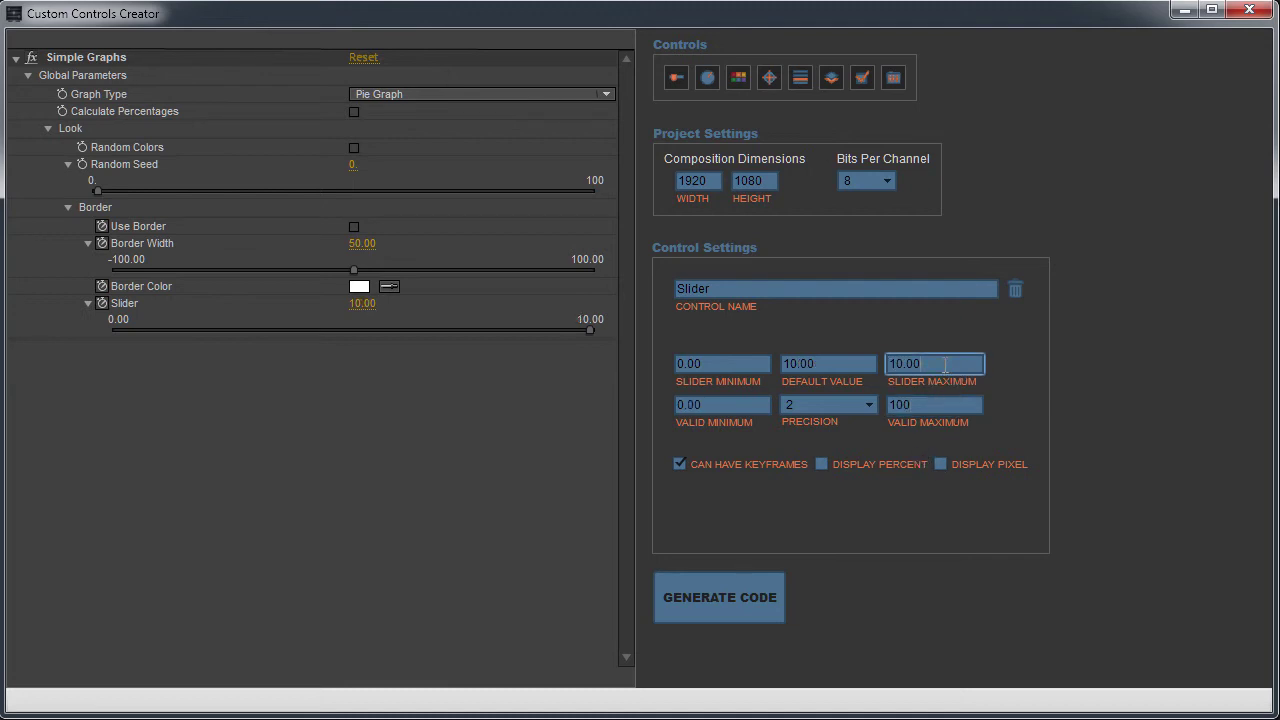
double_click(945, 366)
type("100")
left_click(556, 330)
left_click_drag(466, 330, 650, 335)
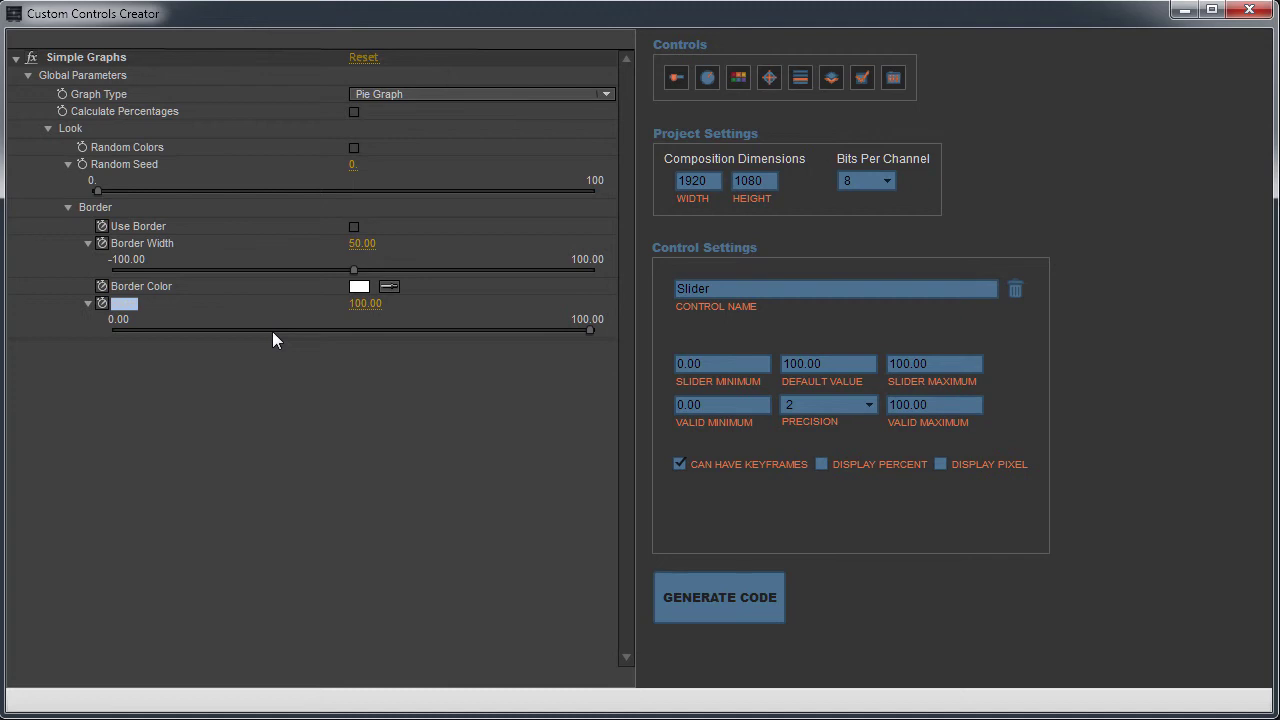
type("Border Opacity")
- Add a popup listing Normal, Overlay, Screen and Multiply, named Border Blend Mode
left_click(800, 78)
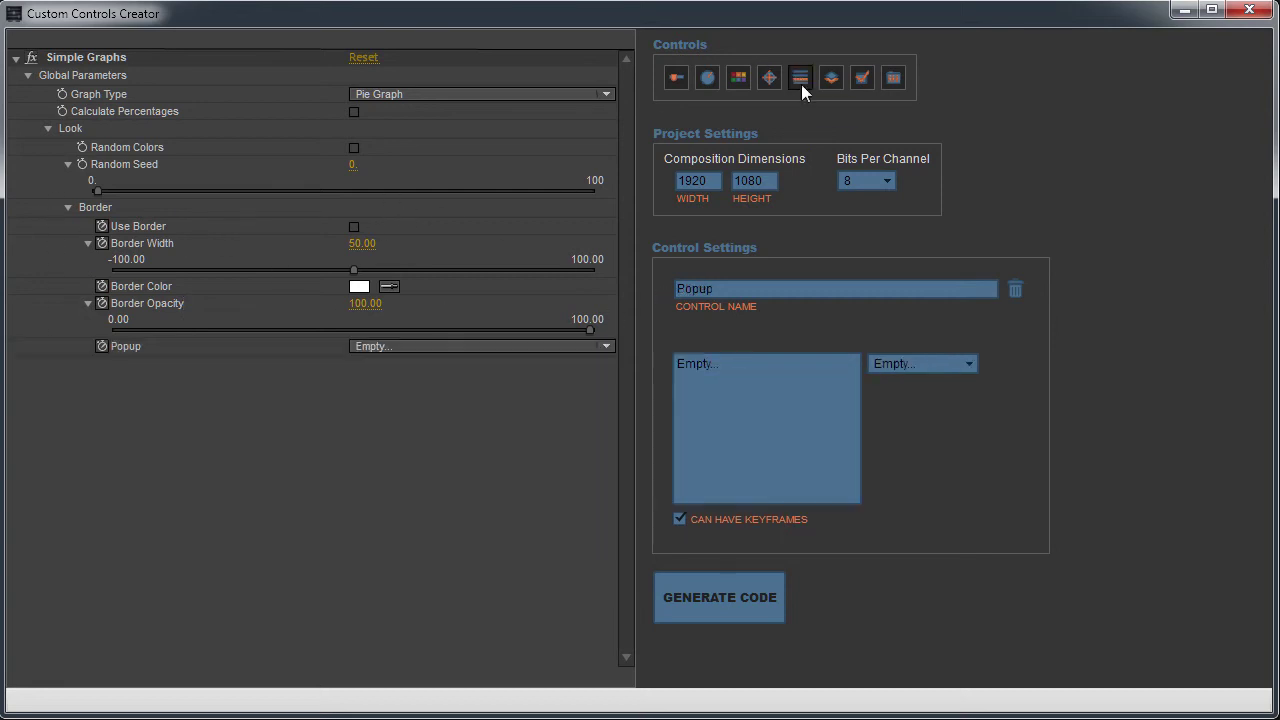
left_click(760, 364)
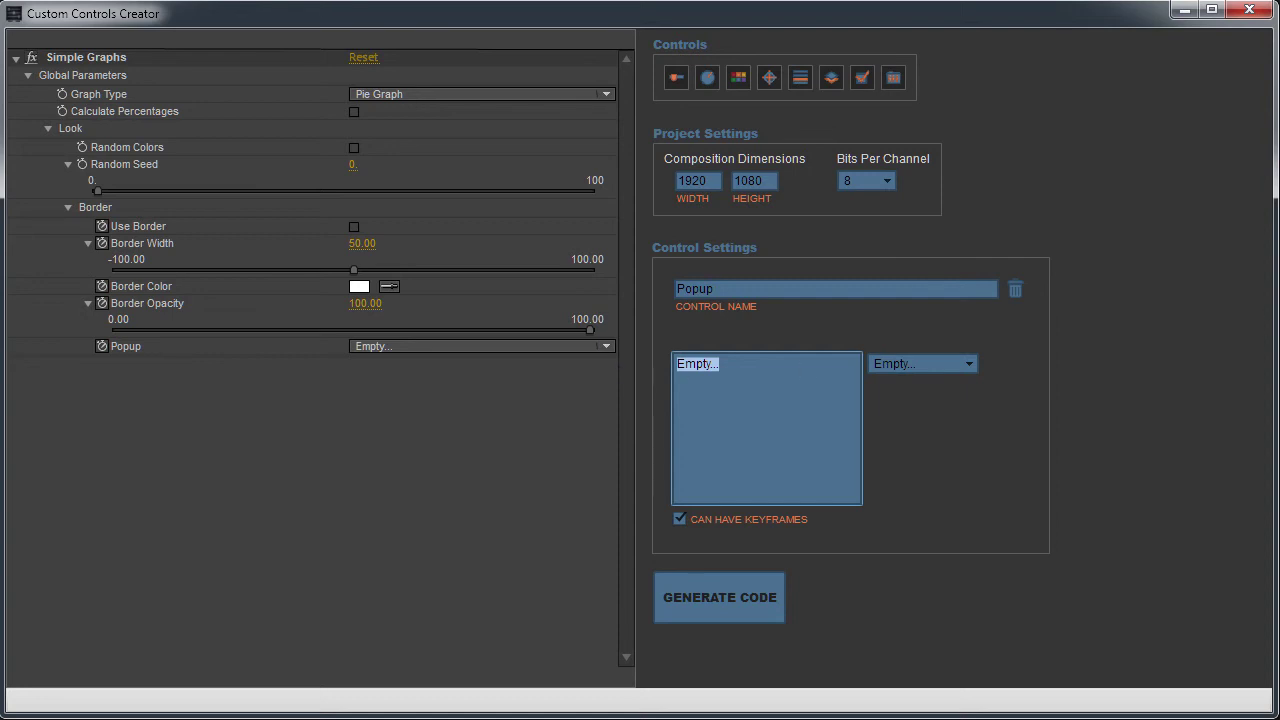
type("No")
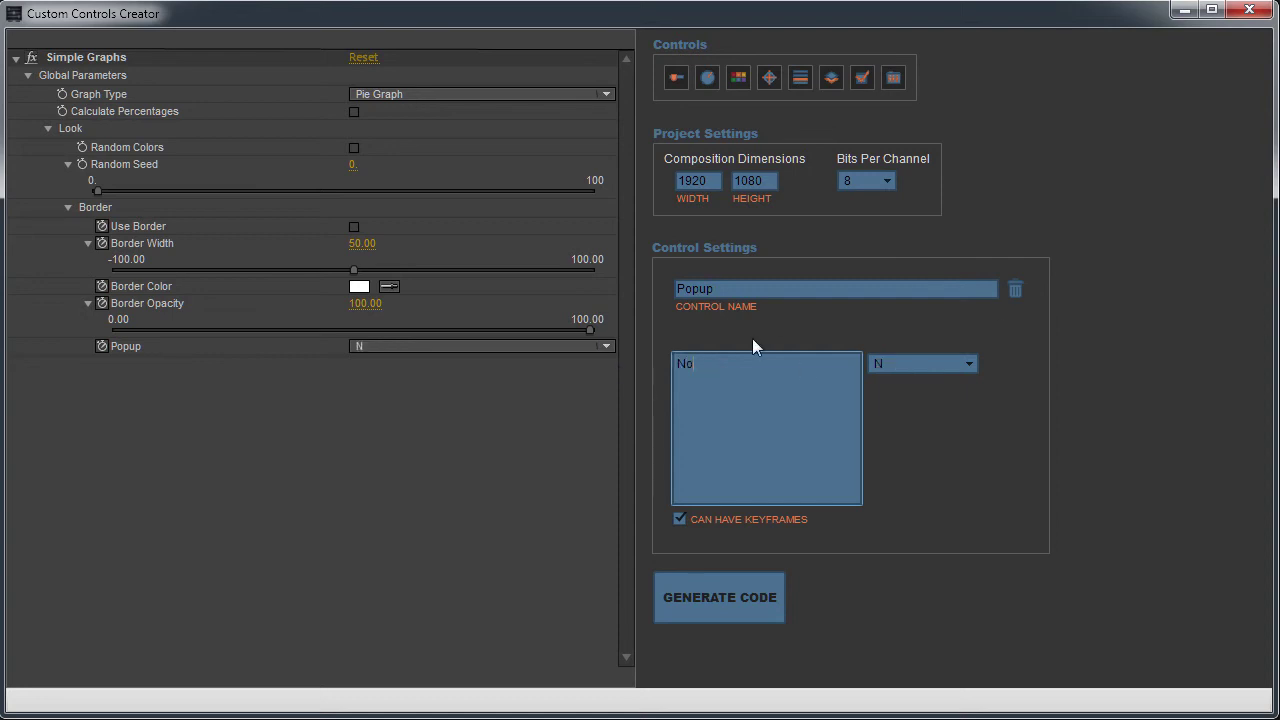
type("rmal, Overla")
type("y, Screen, Multiply")
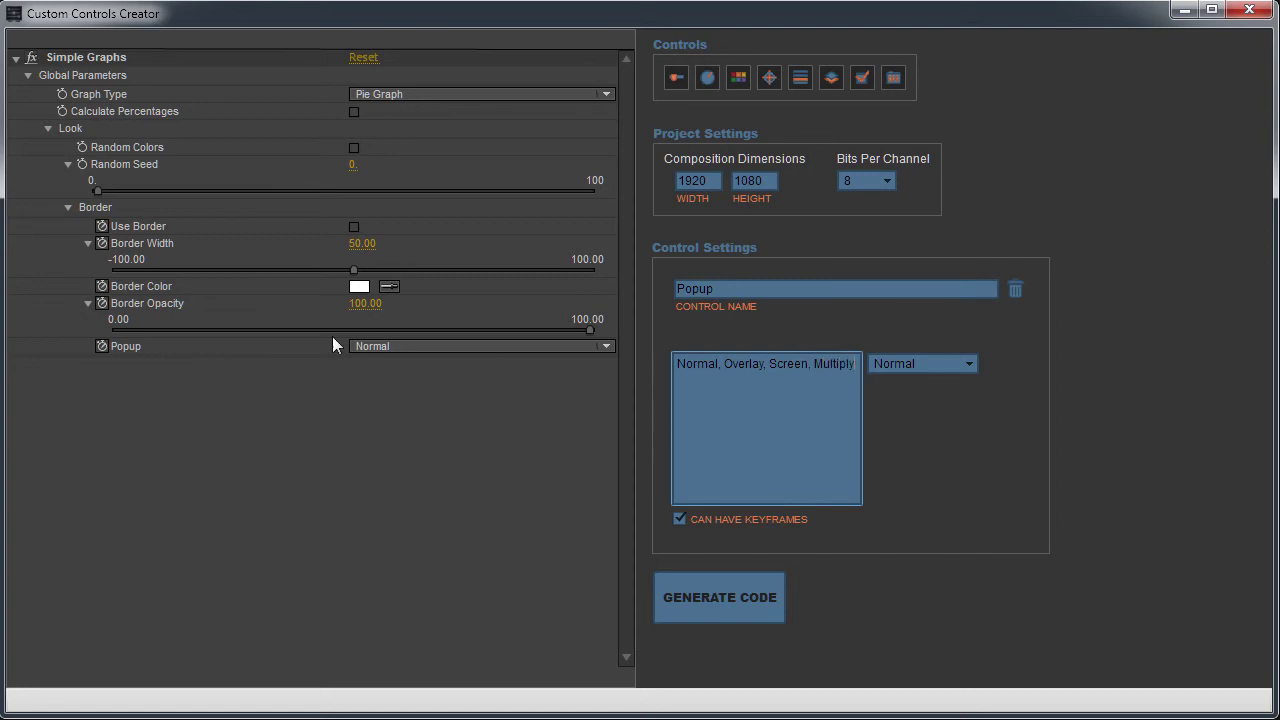
double_click(214, 349)
type("Border Blend Mode")
- Add a checkbox under Look below Border, name it Gradient and disable its keyframing
left_click(68, 207)
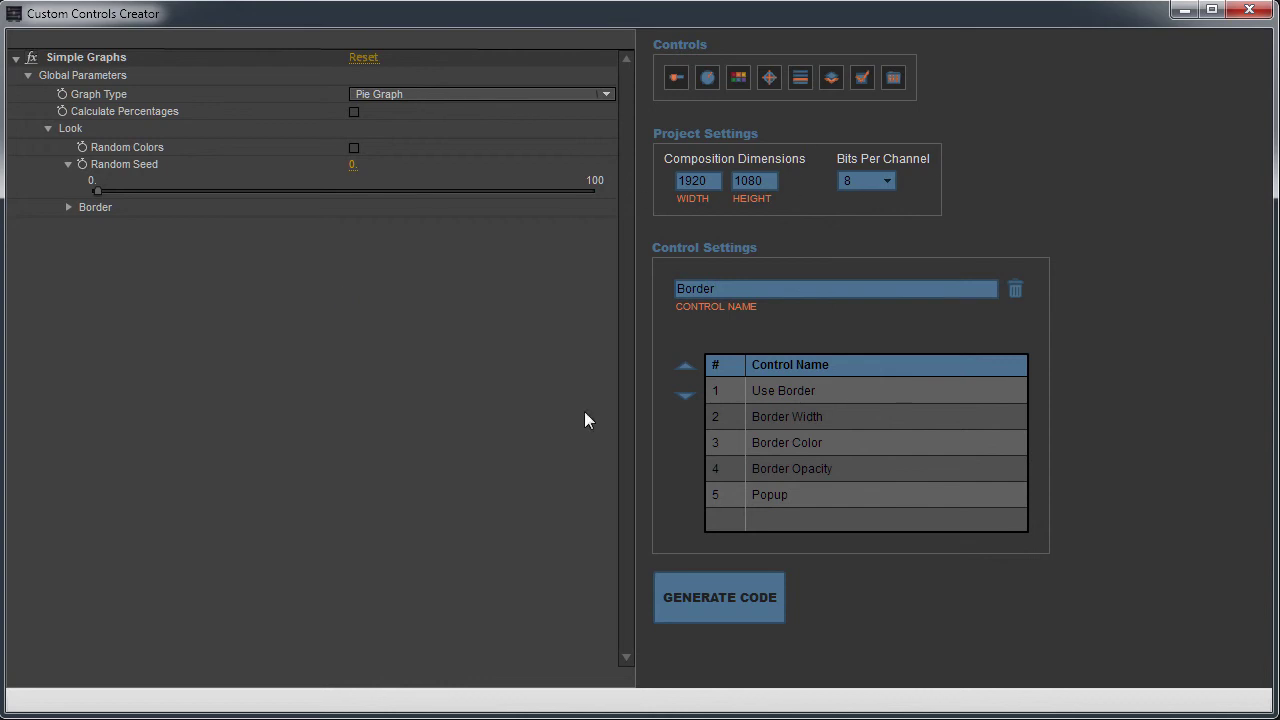
left_click(858, 78)
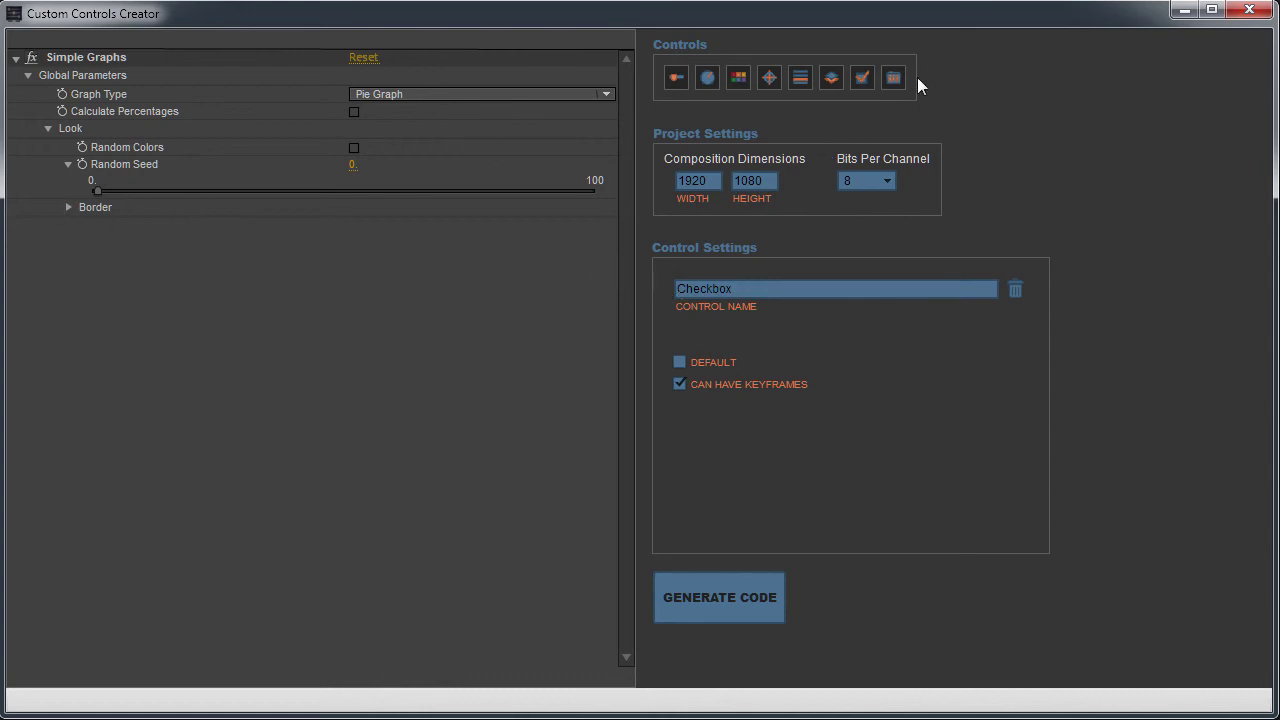
left_click(68, 207)
left_click(68, 207)
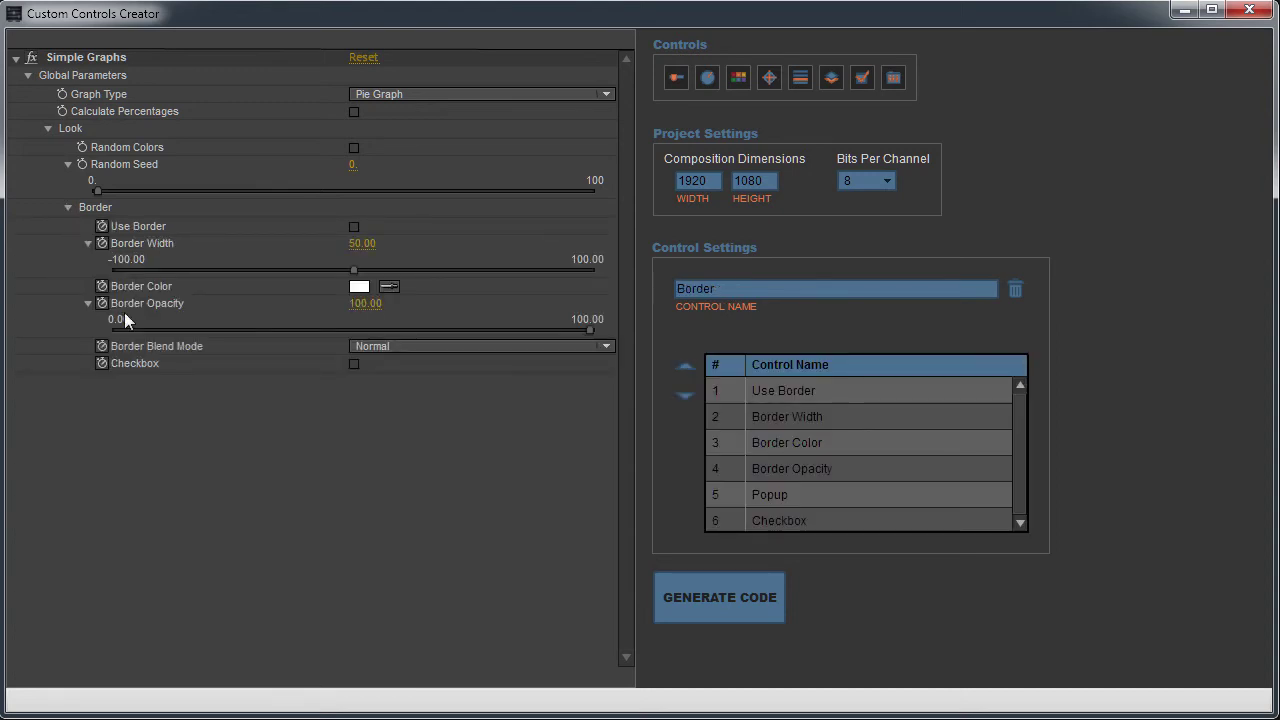
left_click(78, 363)
left_click_drag(121, 488, 121, 488)
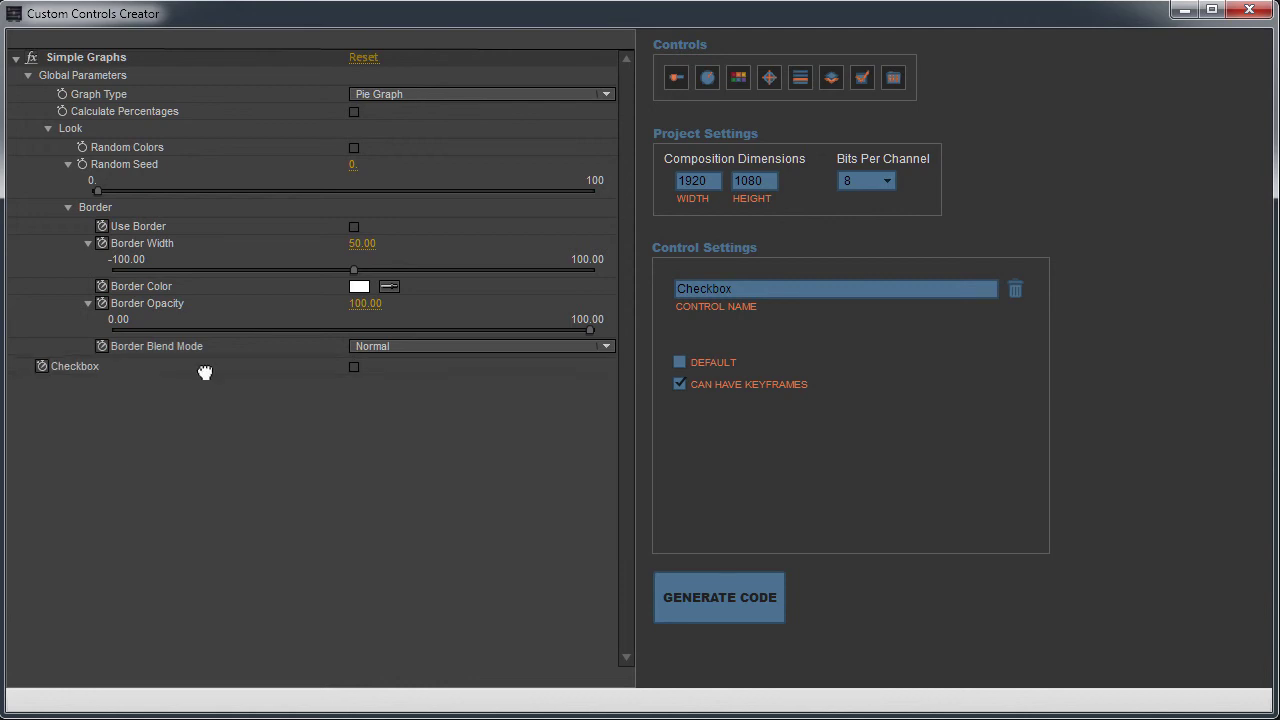
left_click(69, 207)
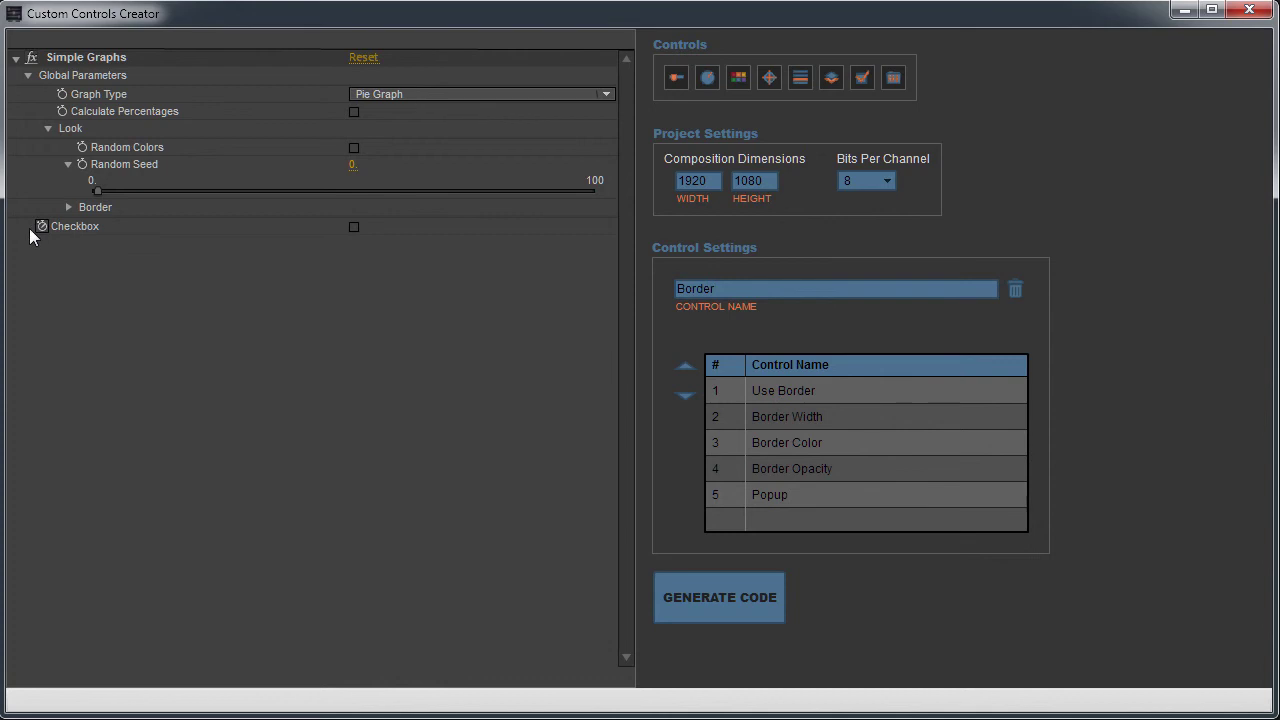
left_click_drag(20, 227, 139, 223)
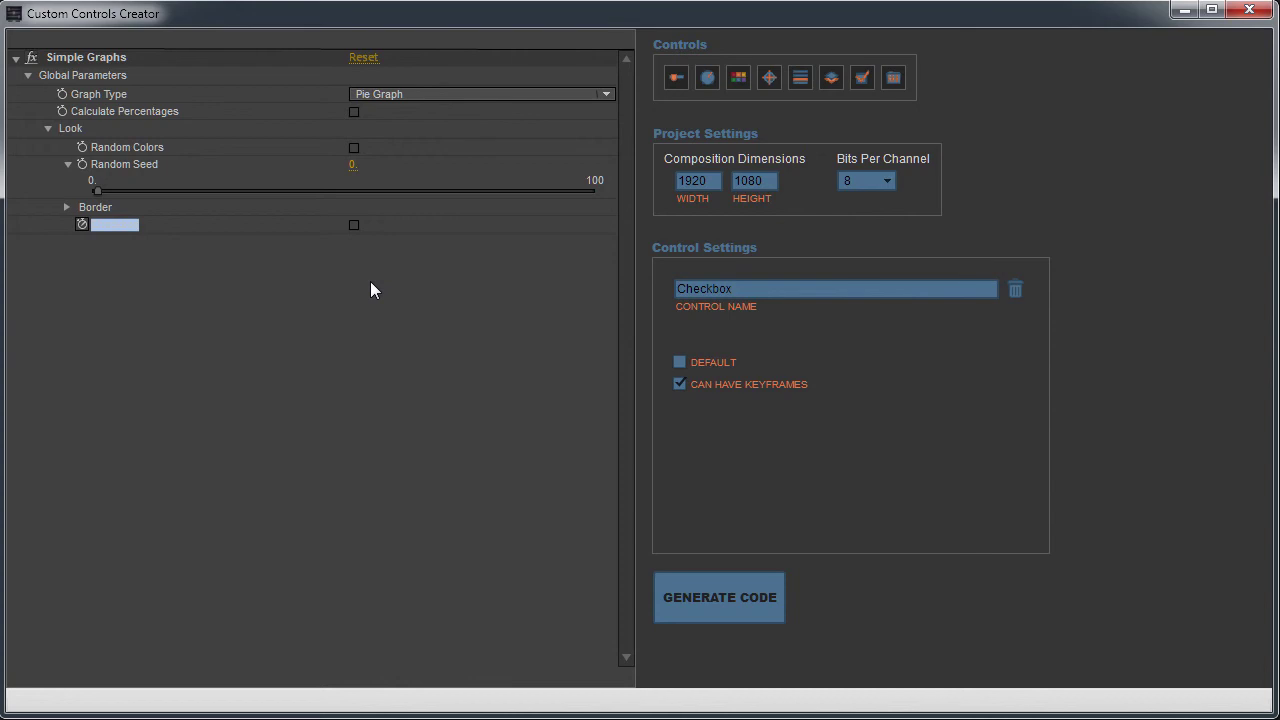
type("Gradient")
left_click(84, 226)
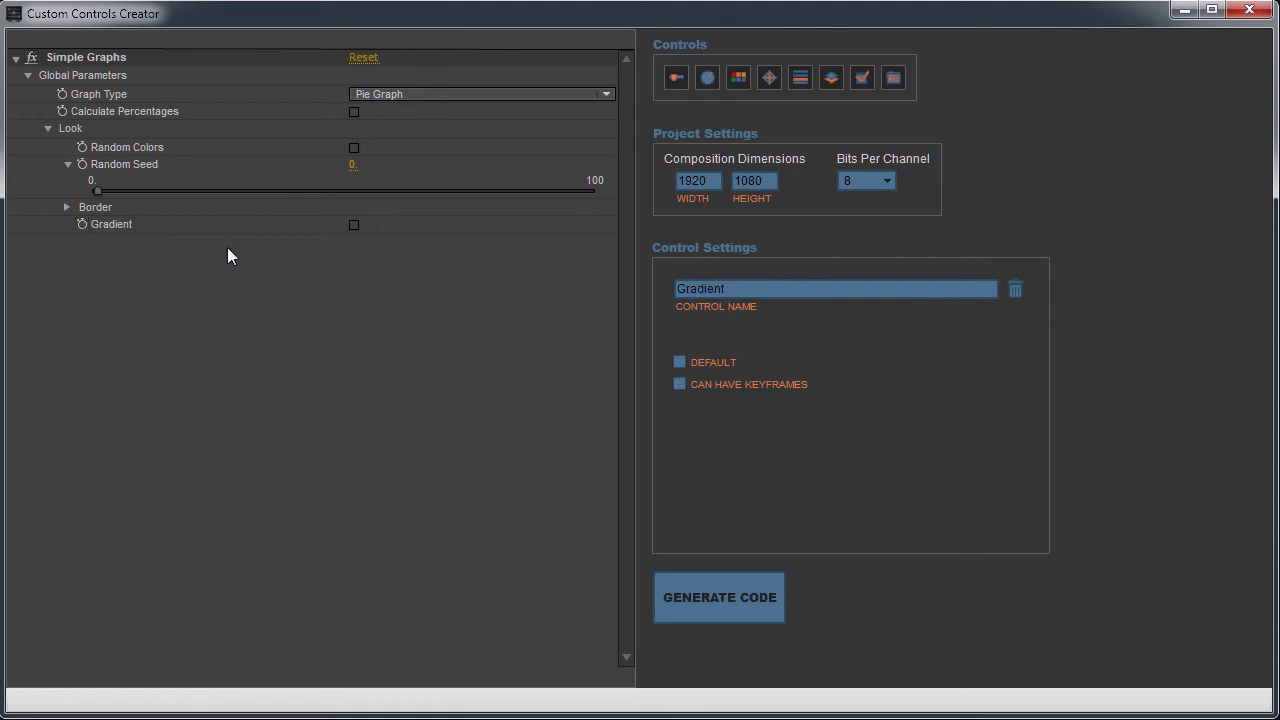
- Collapse the Look and Global Parameters groups and add a top-level group named Slice 1
left_click(48, 128)
left_click(28, 76)
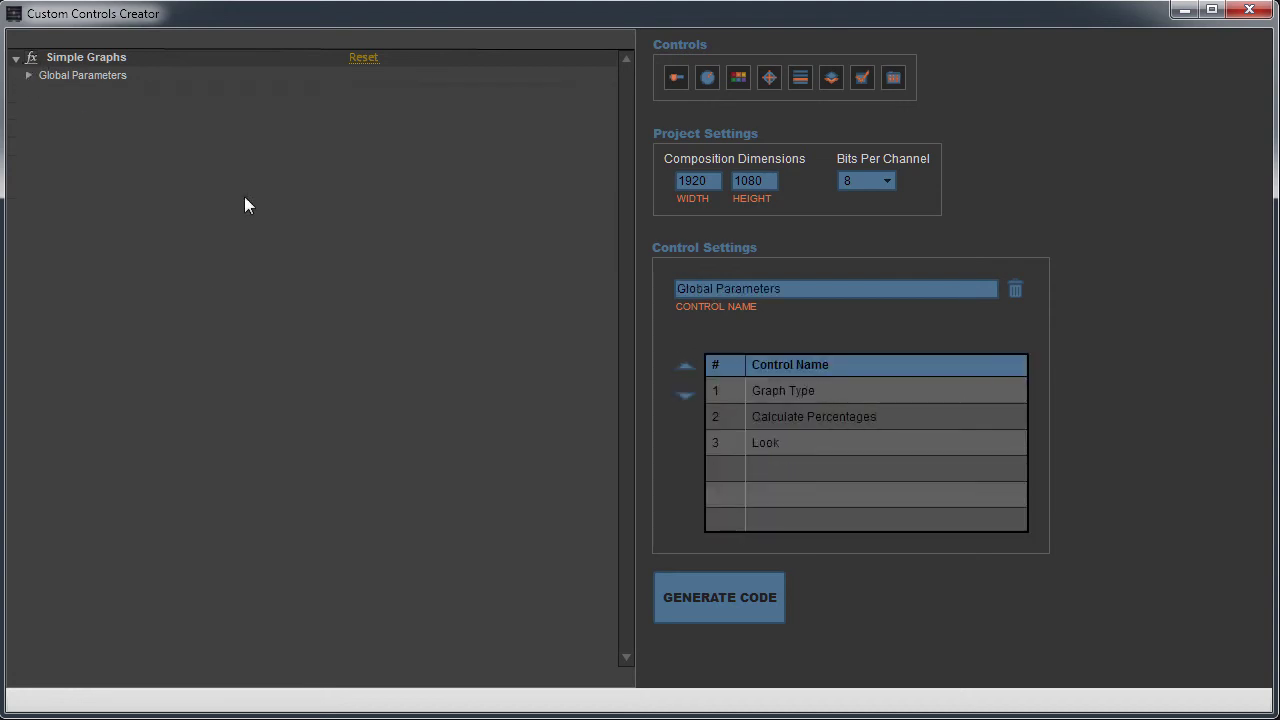
left_click(440, 59)
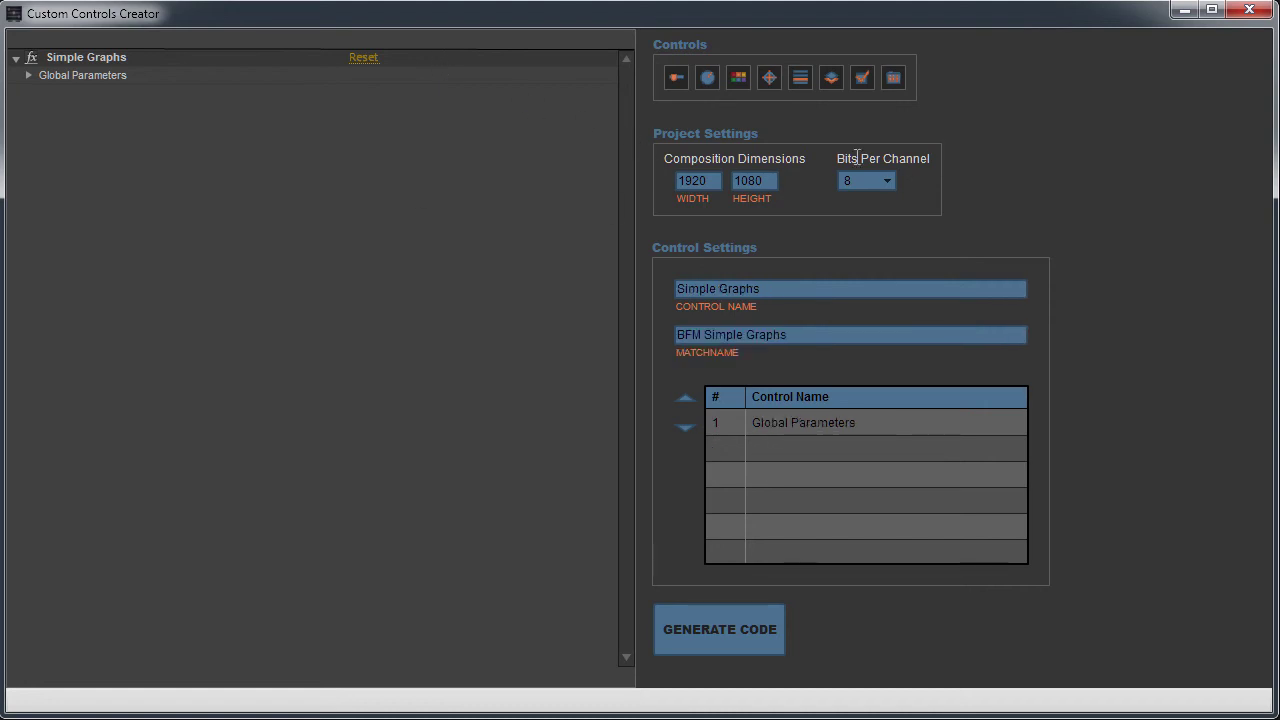
left_click_drag(898, 80, 117, 106)
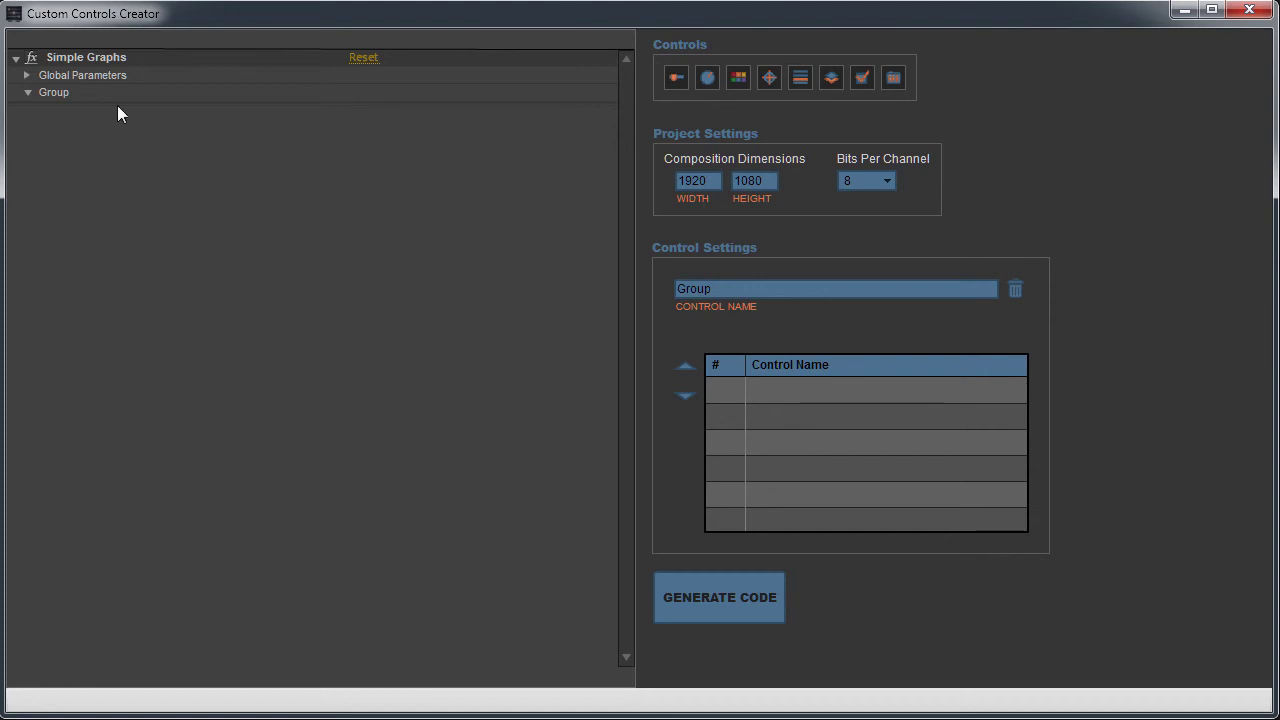
double_click(102, 91)
type("Slice 1")
key("Return")
- Add an Amount slider with valid range 0–10000, slider maximum 100 and default 25
left_click(680, 78)
double_click(84, 111)
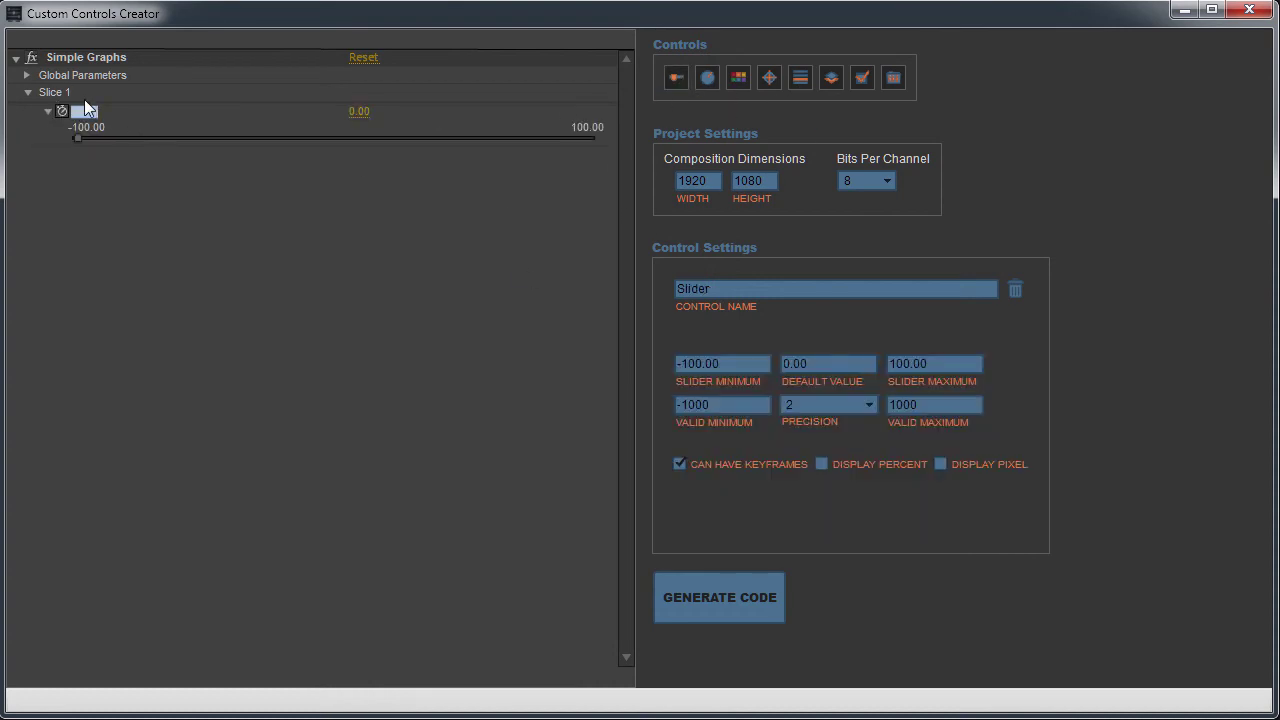
type("Amount")
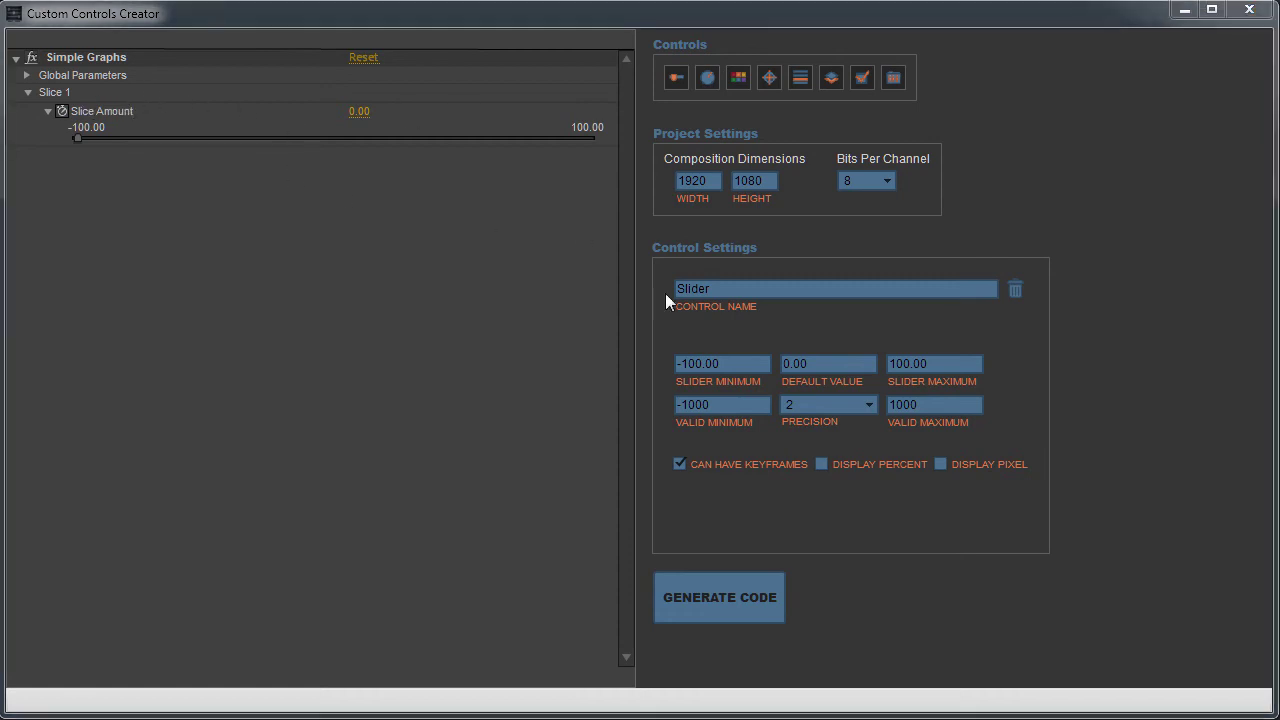
left_click(746, 407)
type("0")
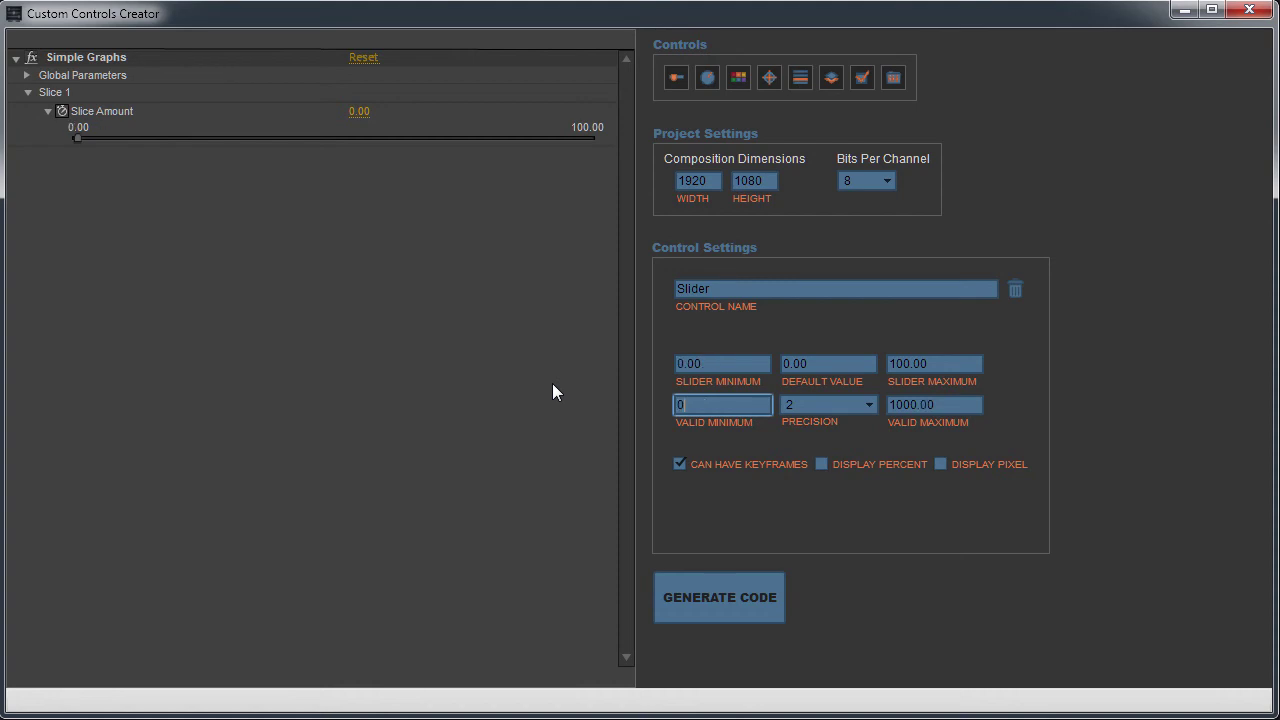
key("Tab")
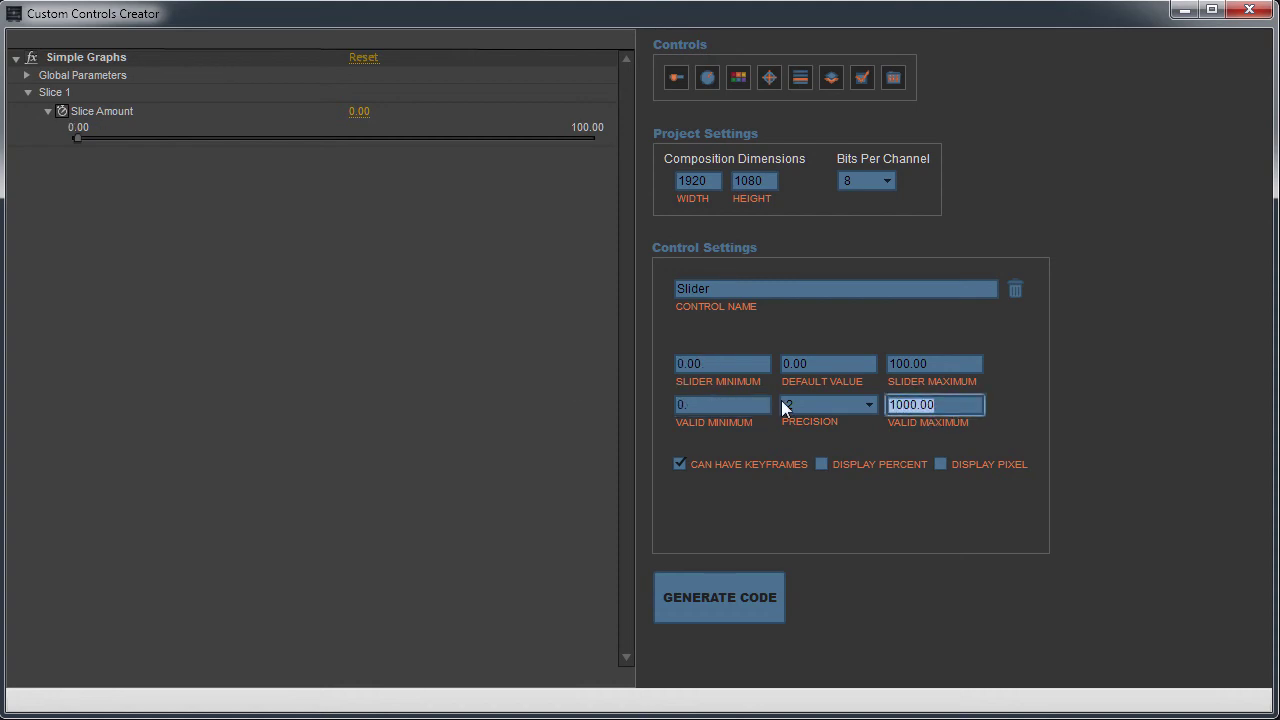
type("10000")
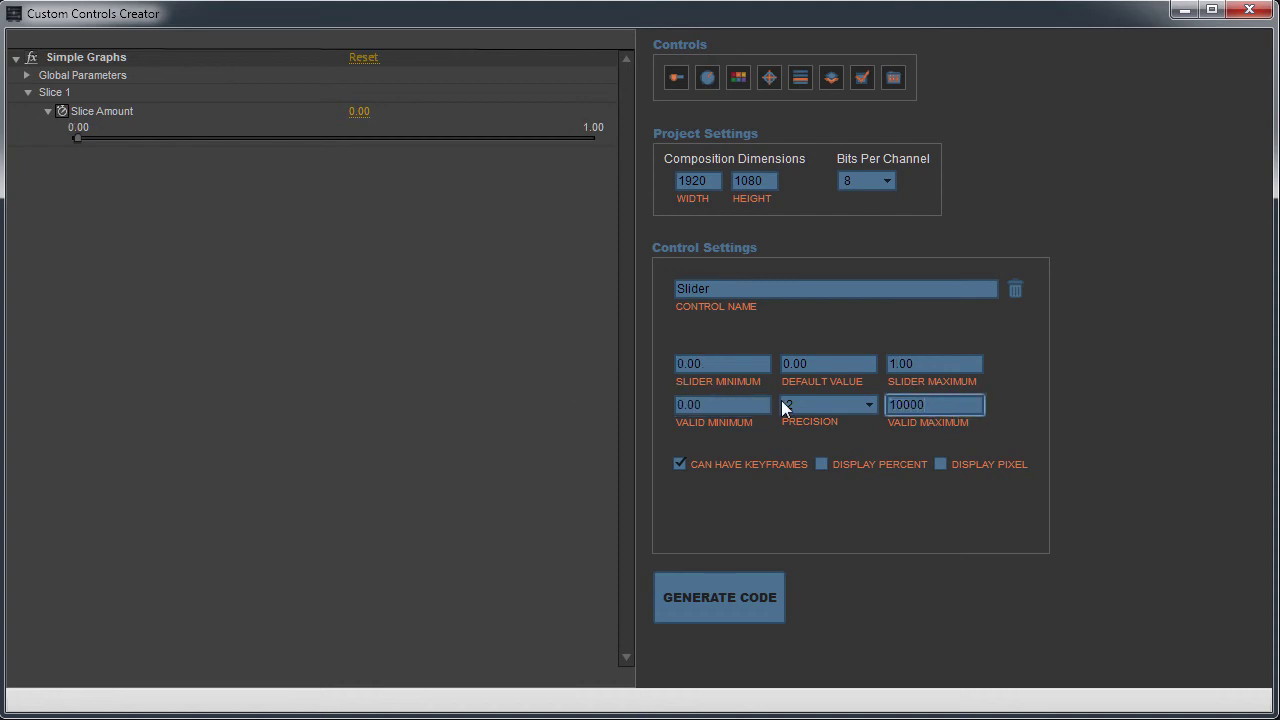
key("Tab")
type("100")
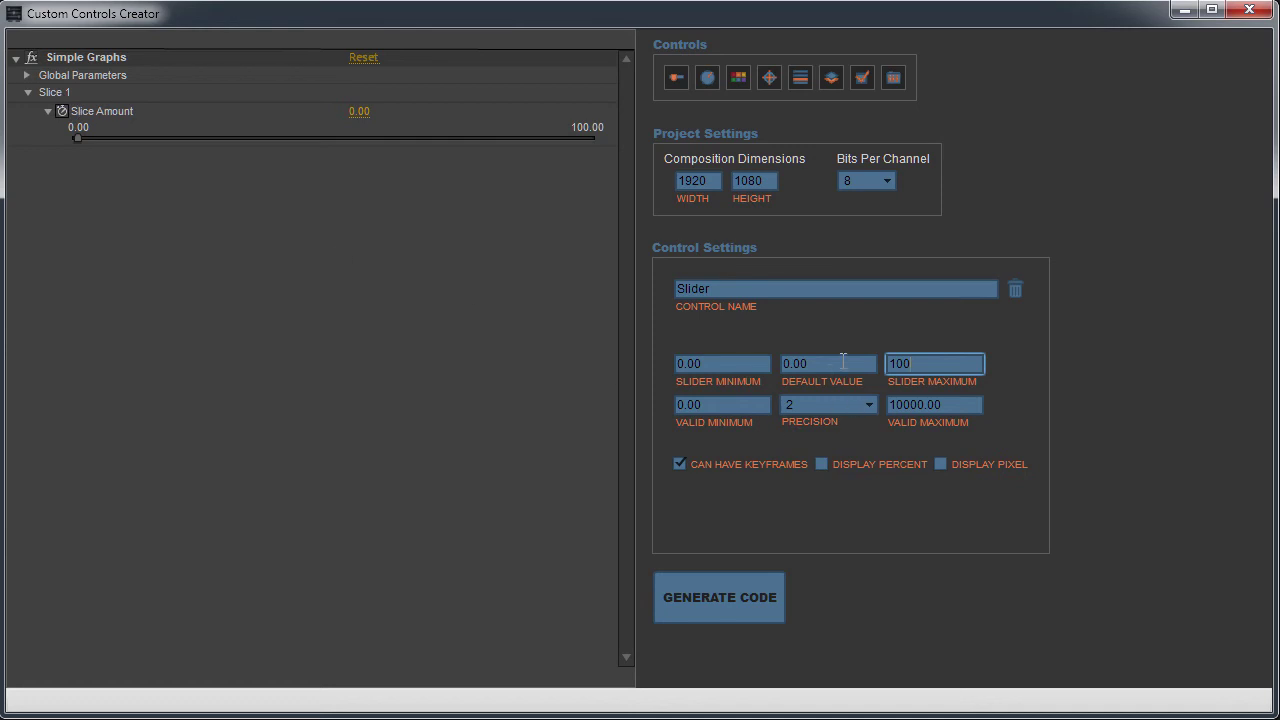
left_click_drag(843, 360, 736, 358)
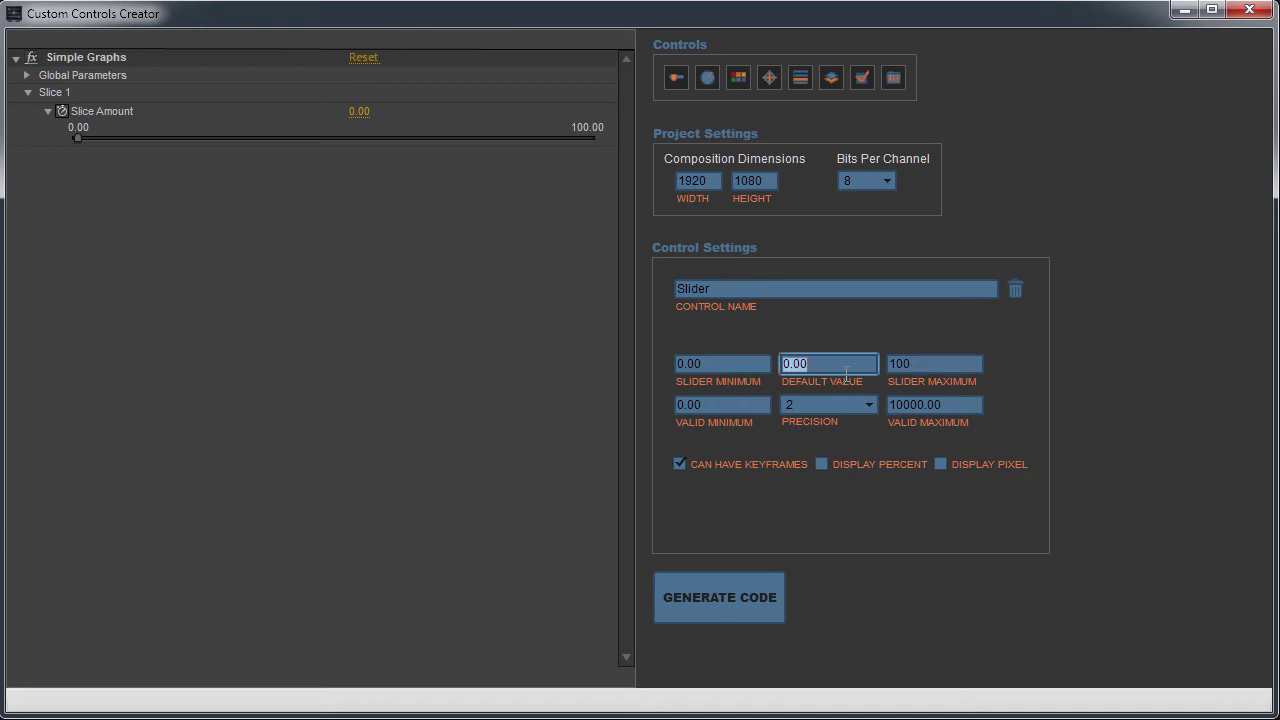
type("25")
- Add a Color control to Slice 1 and set its colour to dark blue hex 31465B
left_click(48, 111)
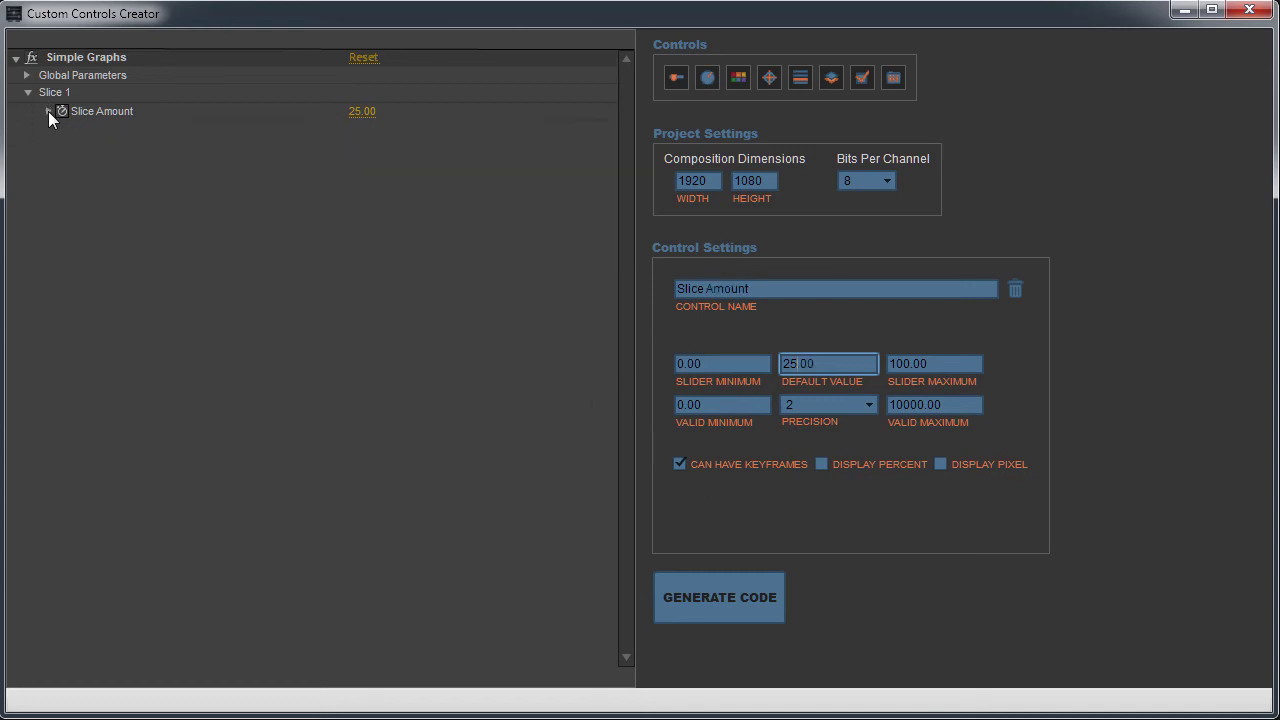
left_click(739, 77)
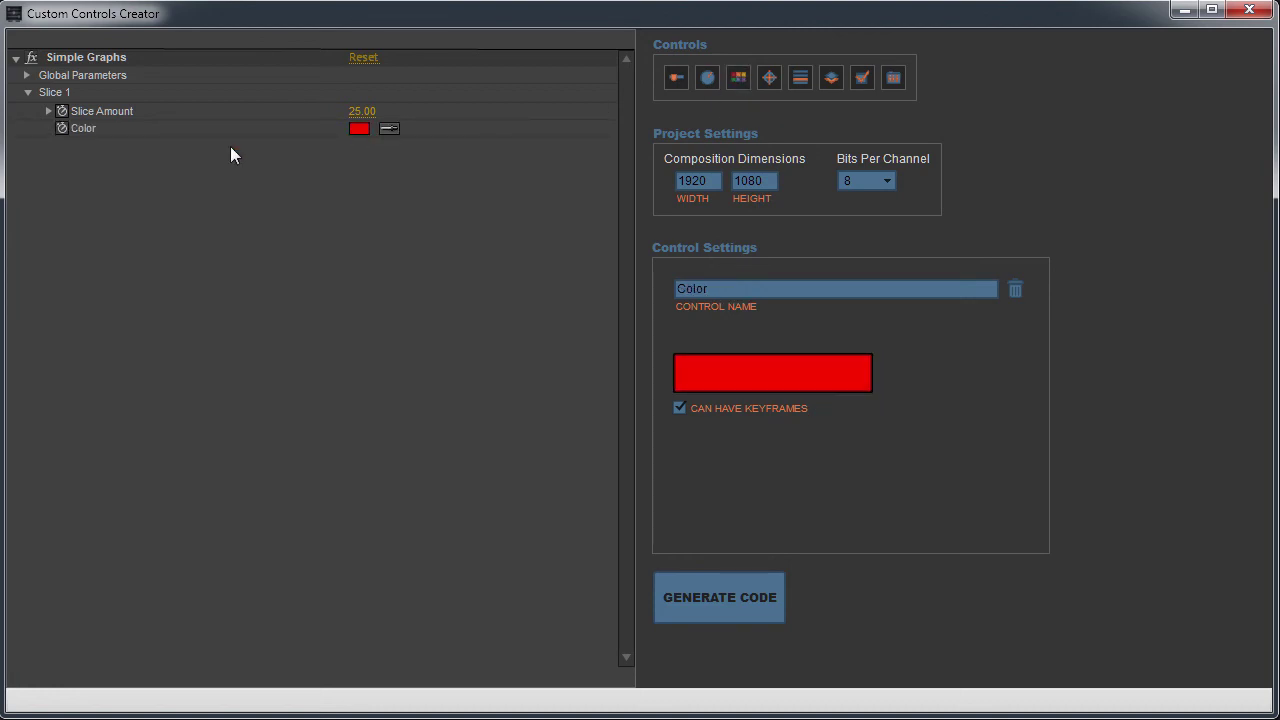
left_click(358, 129)
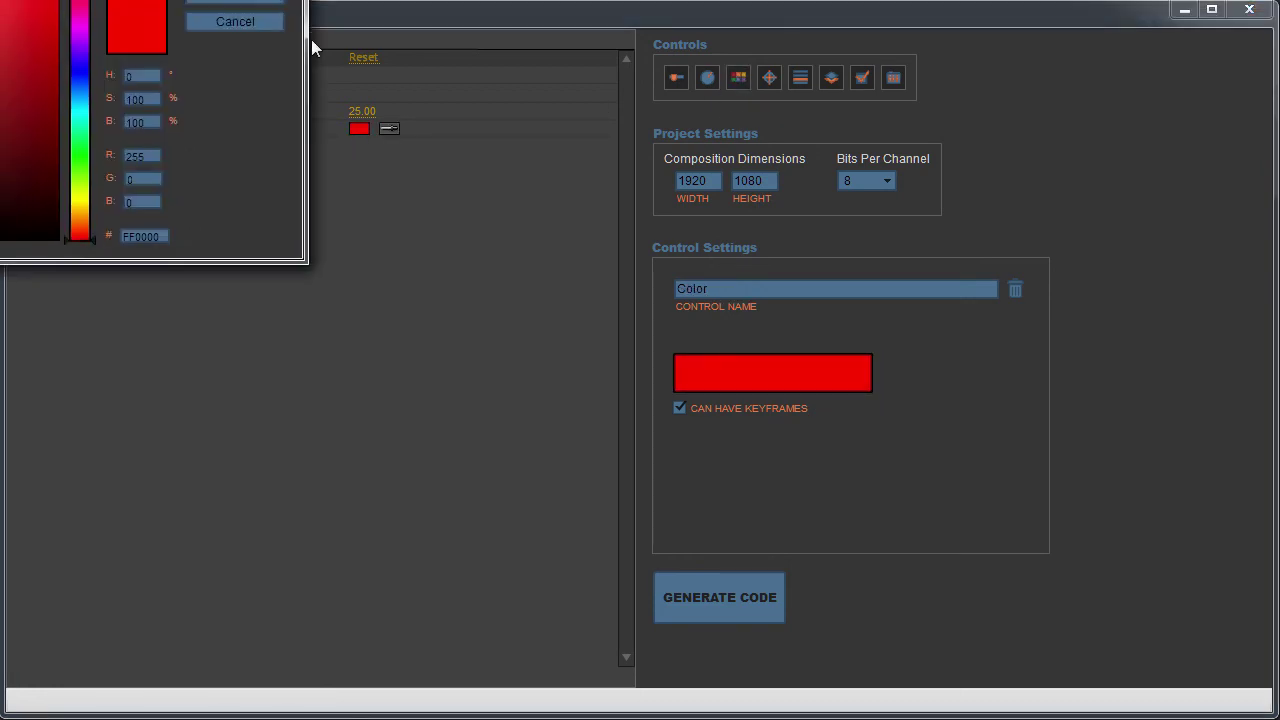
left_click_drag(605, 410, 564, 411)
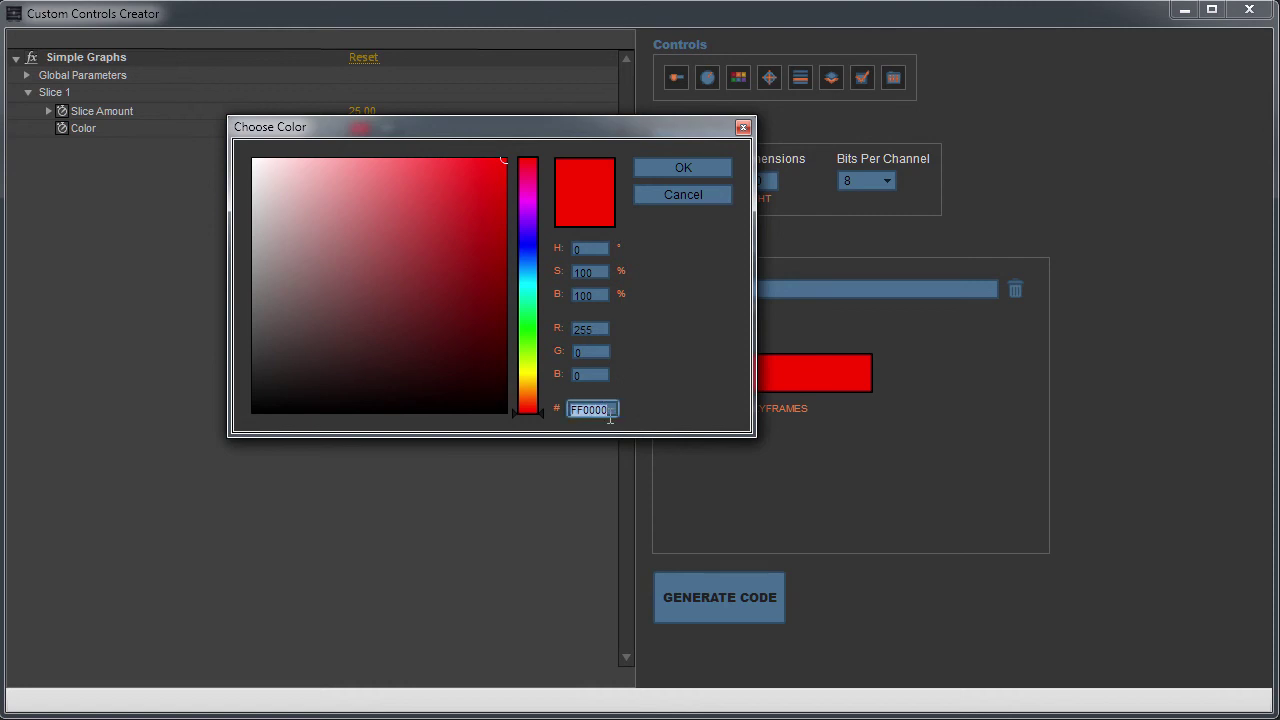
type("31465B")
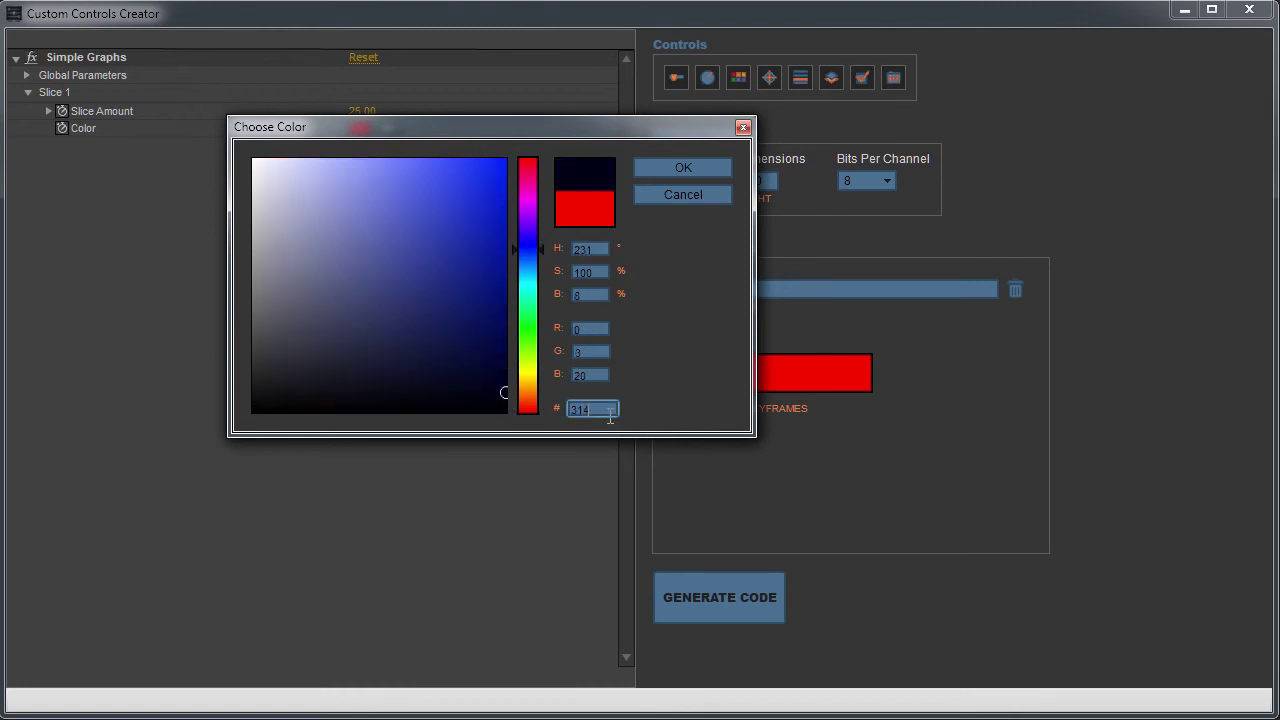
left_click(683, 168)
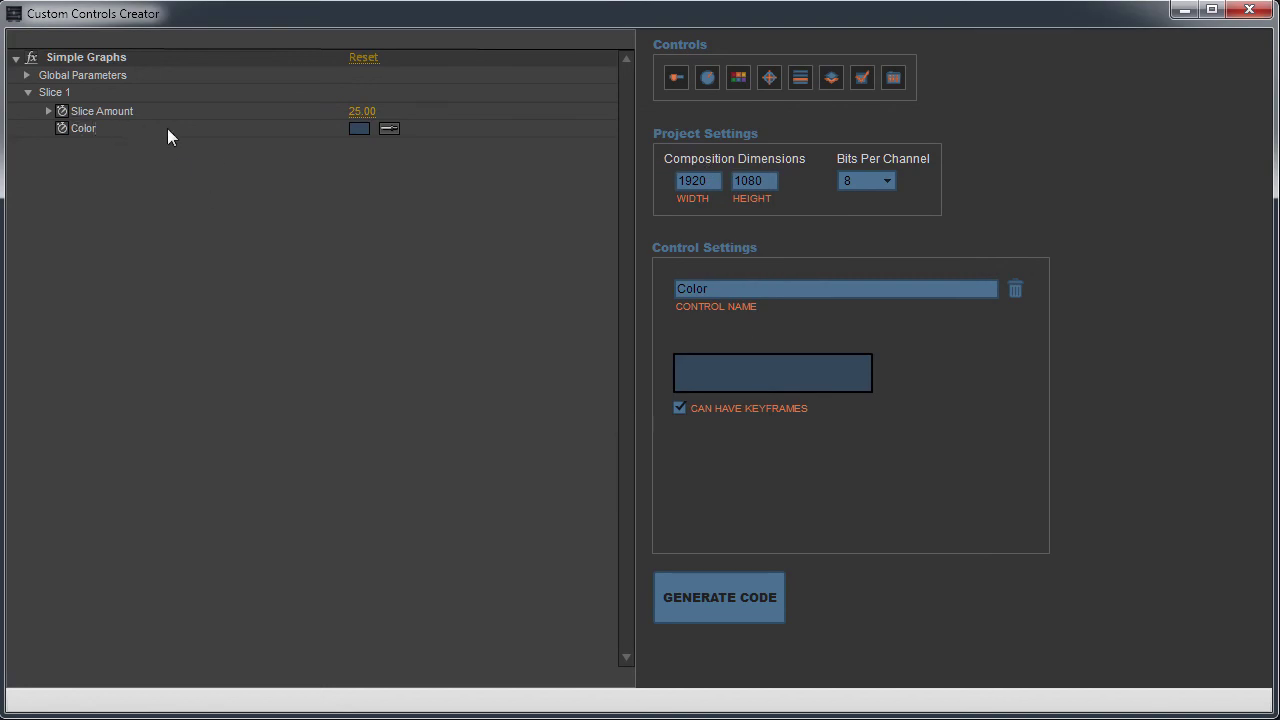
- Rename the Slice 1 controls to 'Slice 1 Amount' and 'Slice 1 Color'
left_click(99, 113)
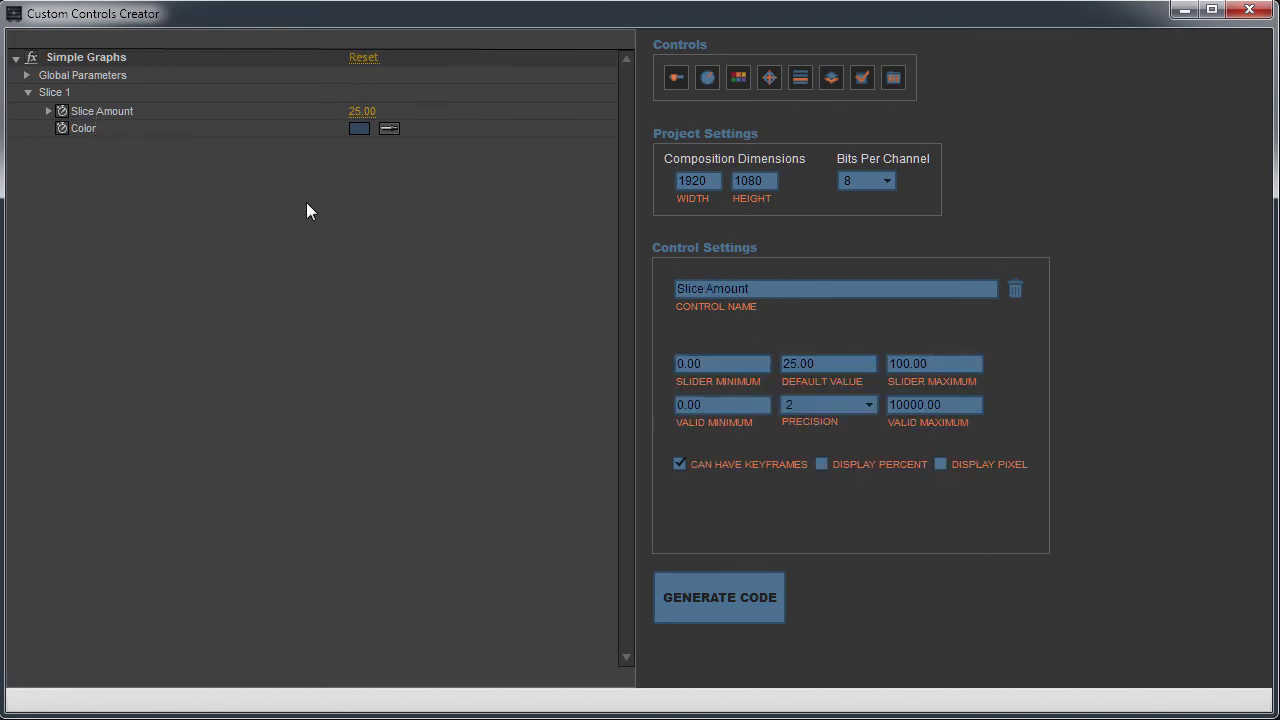
type("1")
left_click(102, 123)
left_click(698, 288)
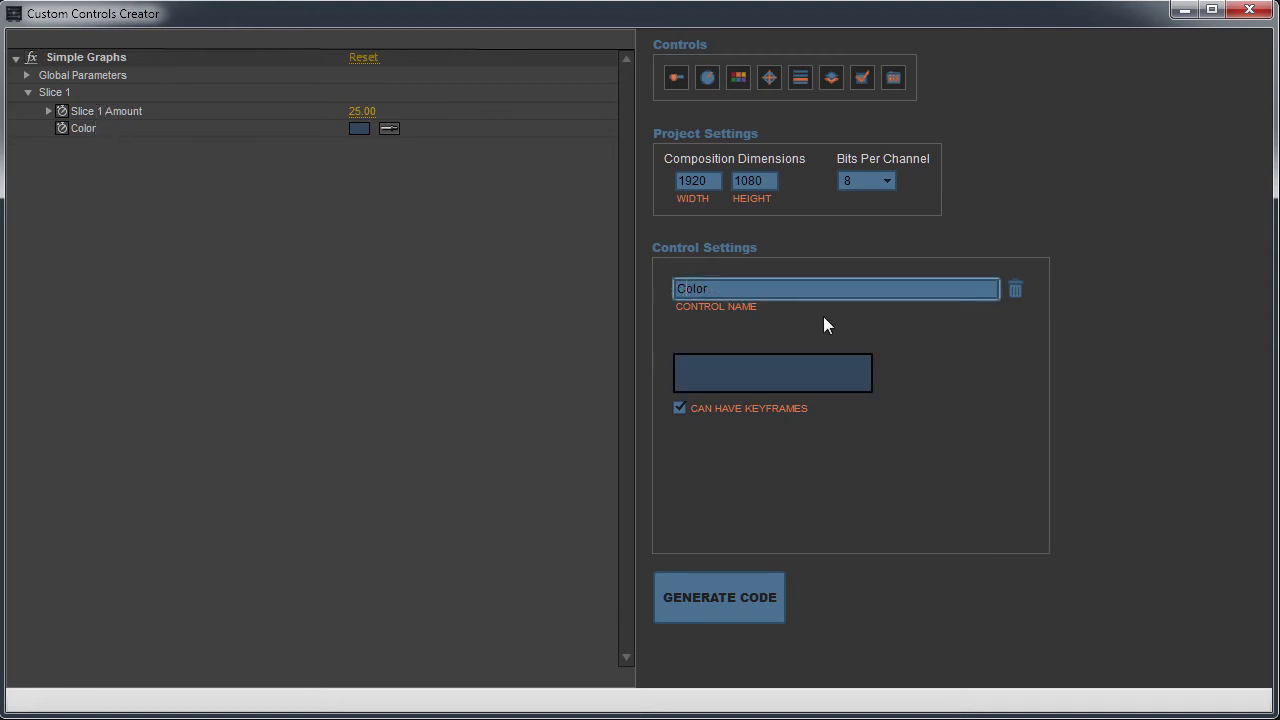
type("Slice 1")
- Add further Slice groups with their Amount and Color controls, then start renaming the newest colour control
left_click(894, 81)
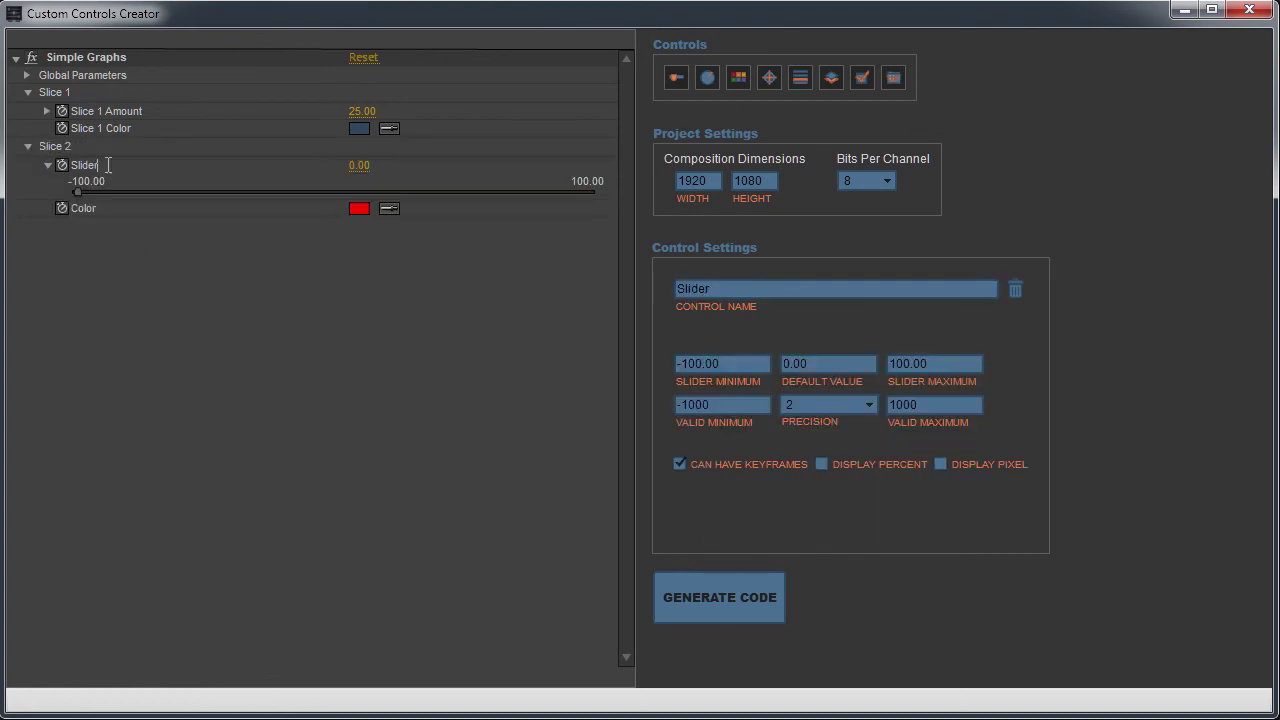
left_click(81, 208)
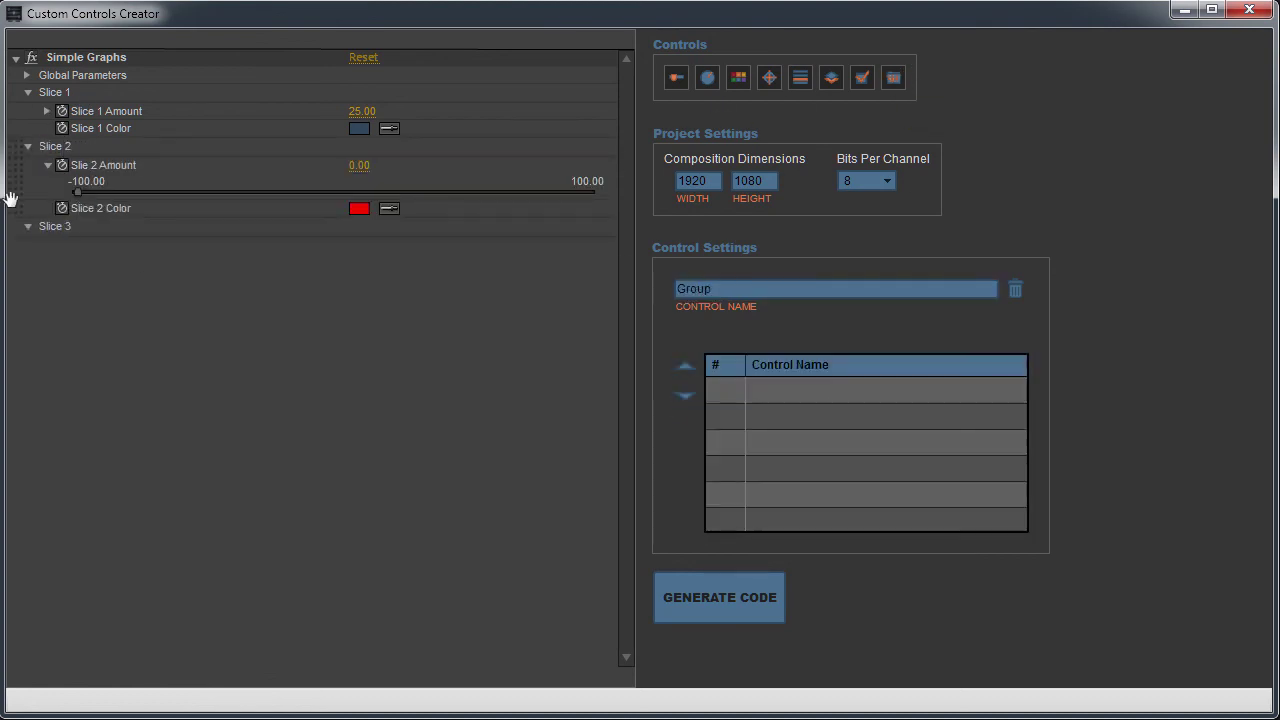
left_click(680, 79)
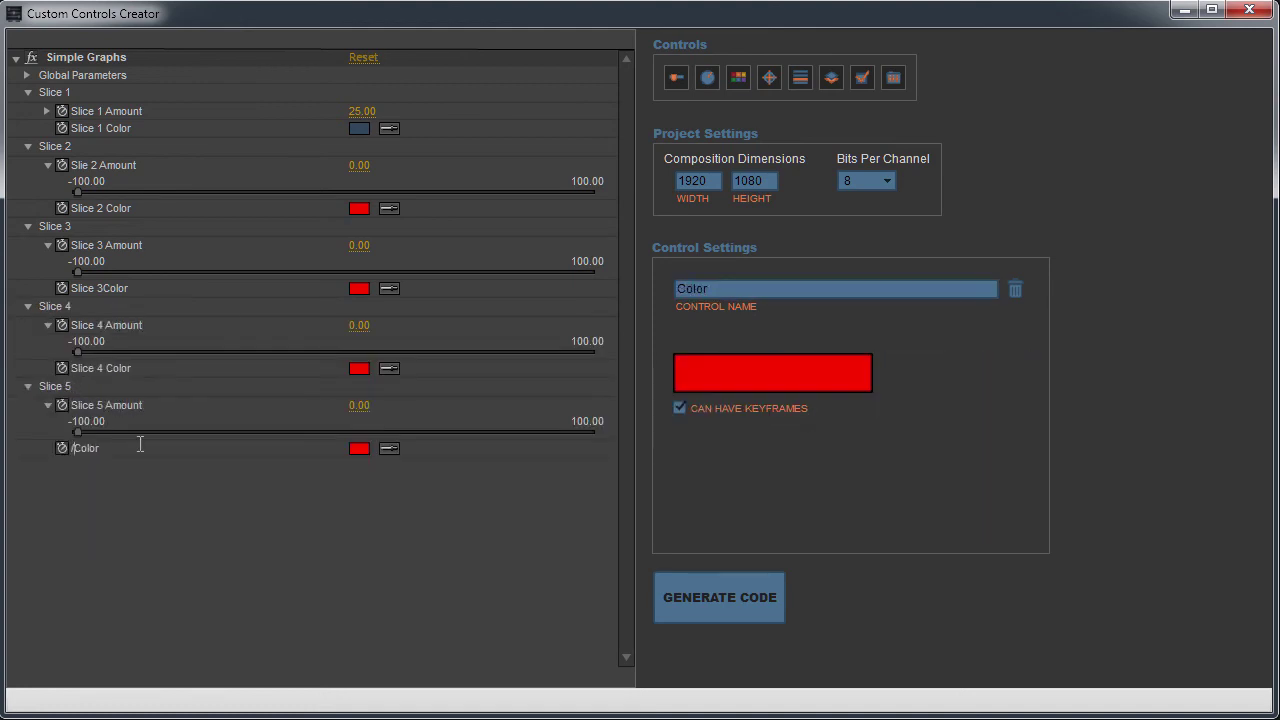
left_click(894, 77)
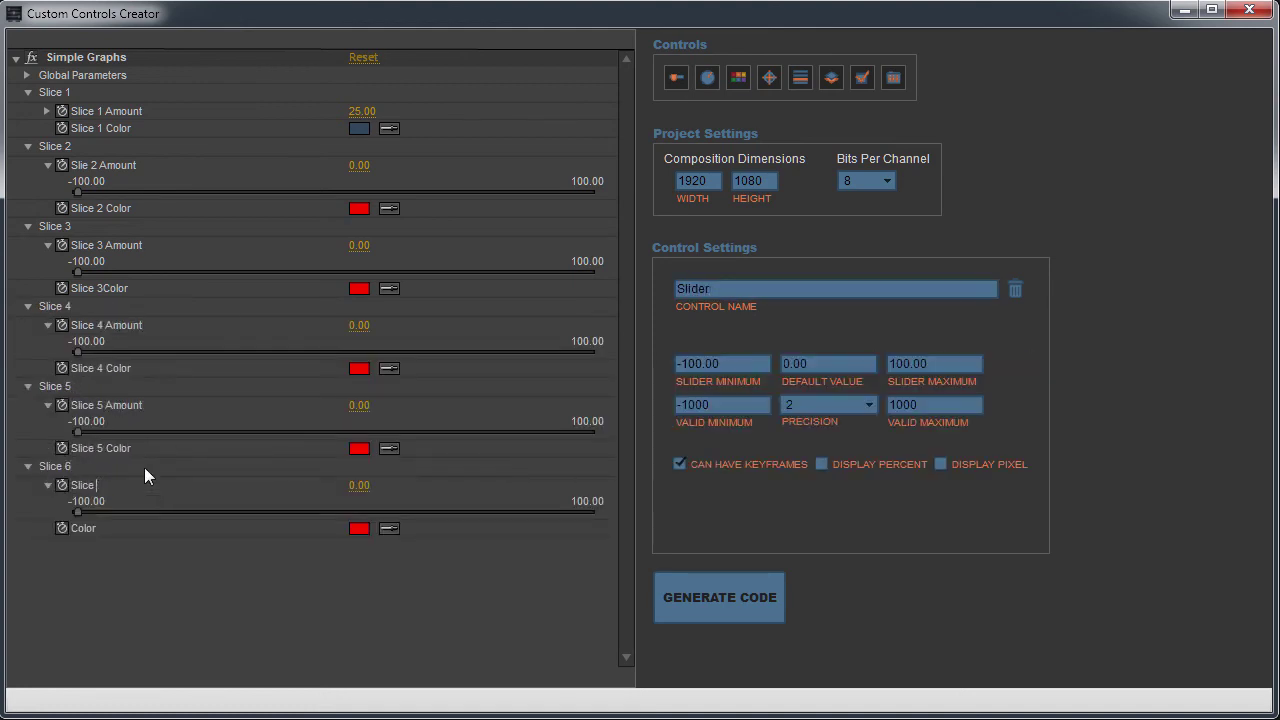
double_click(61, 608)
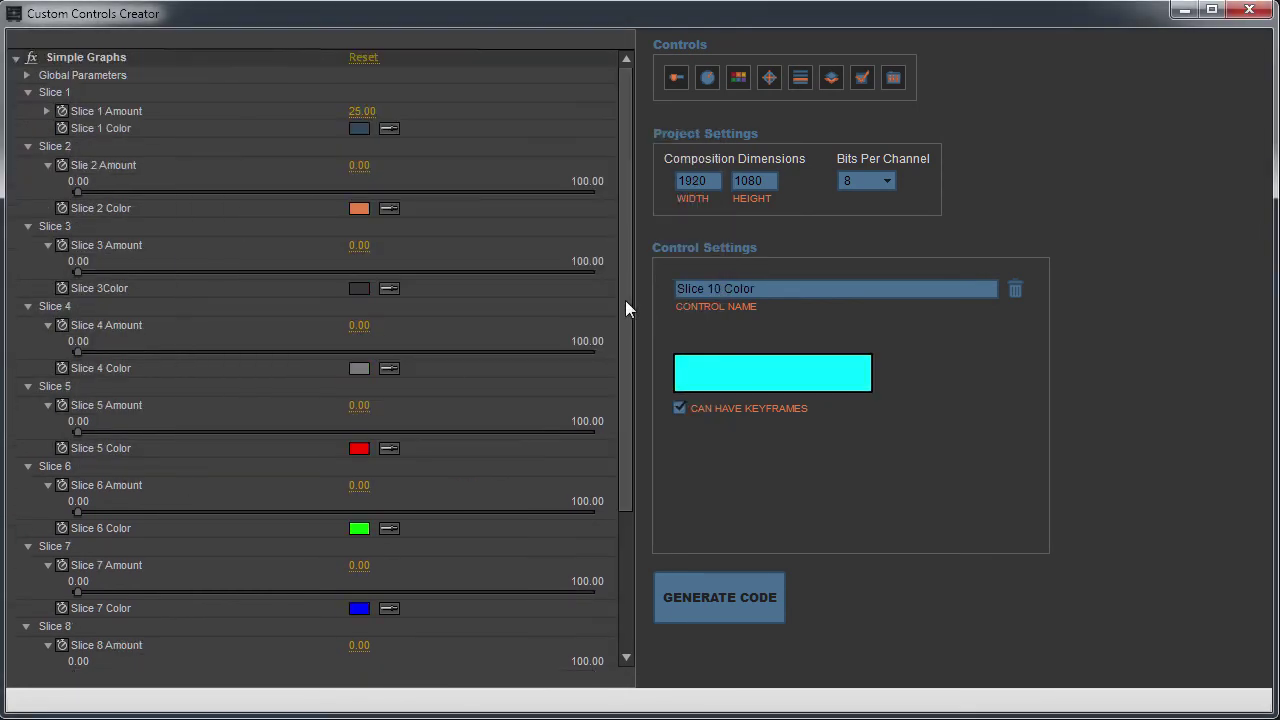
- Collapse the Slice 1 through Slice 10 groups
left_click(28, 95)
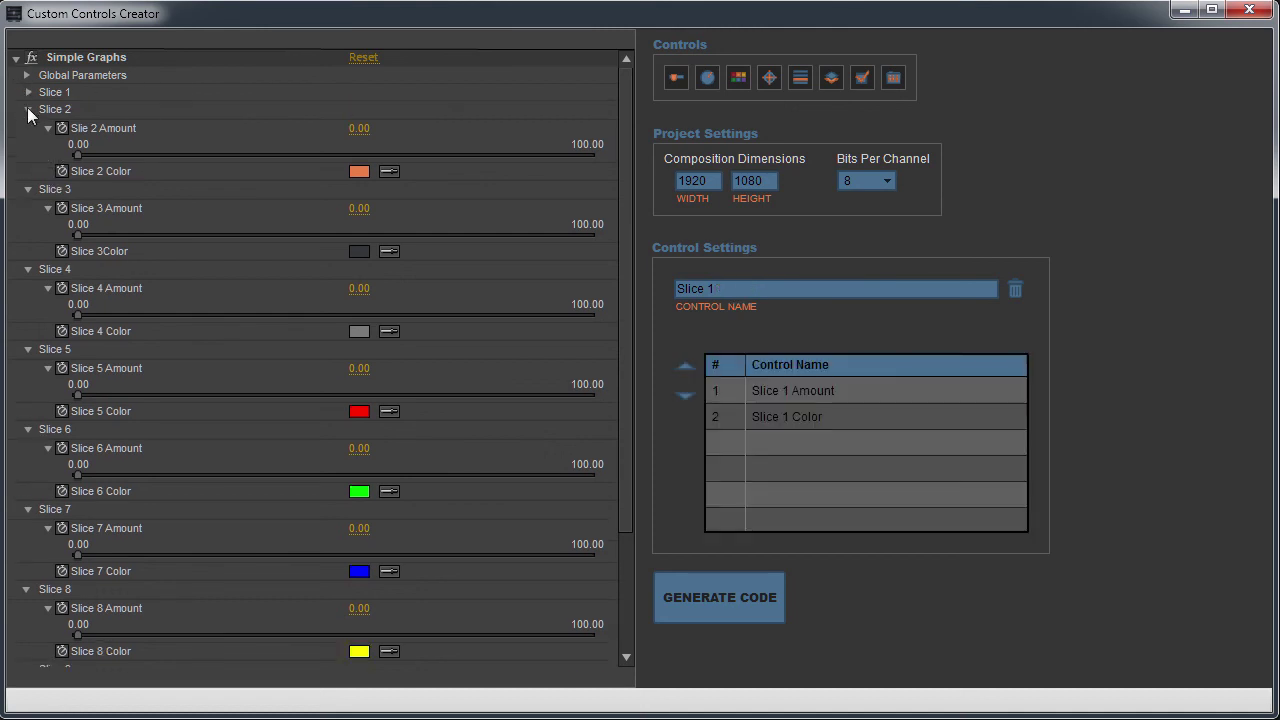
left_click(28, 110)
left_click(28, 126)
left_click(27, 144)
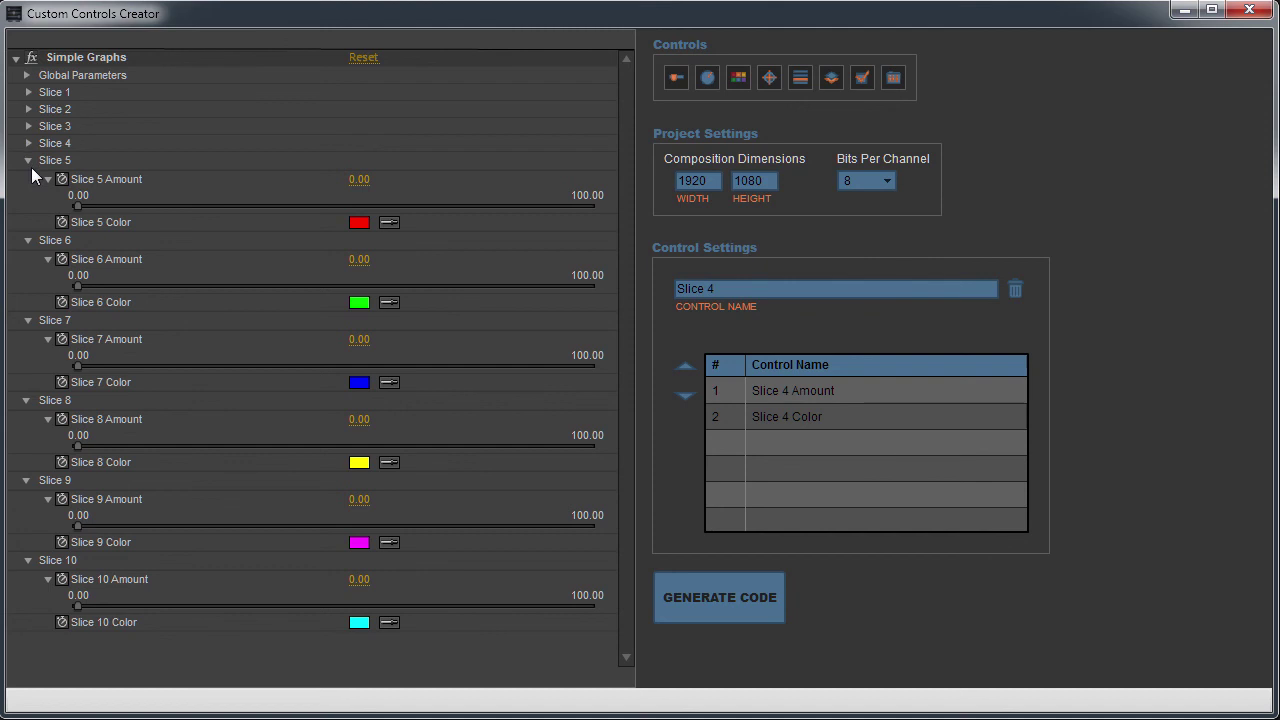
left_click(28, 160)
left_click(28, 177)
left_click(27, 194)
left_click(27, 211)
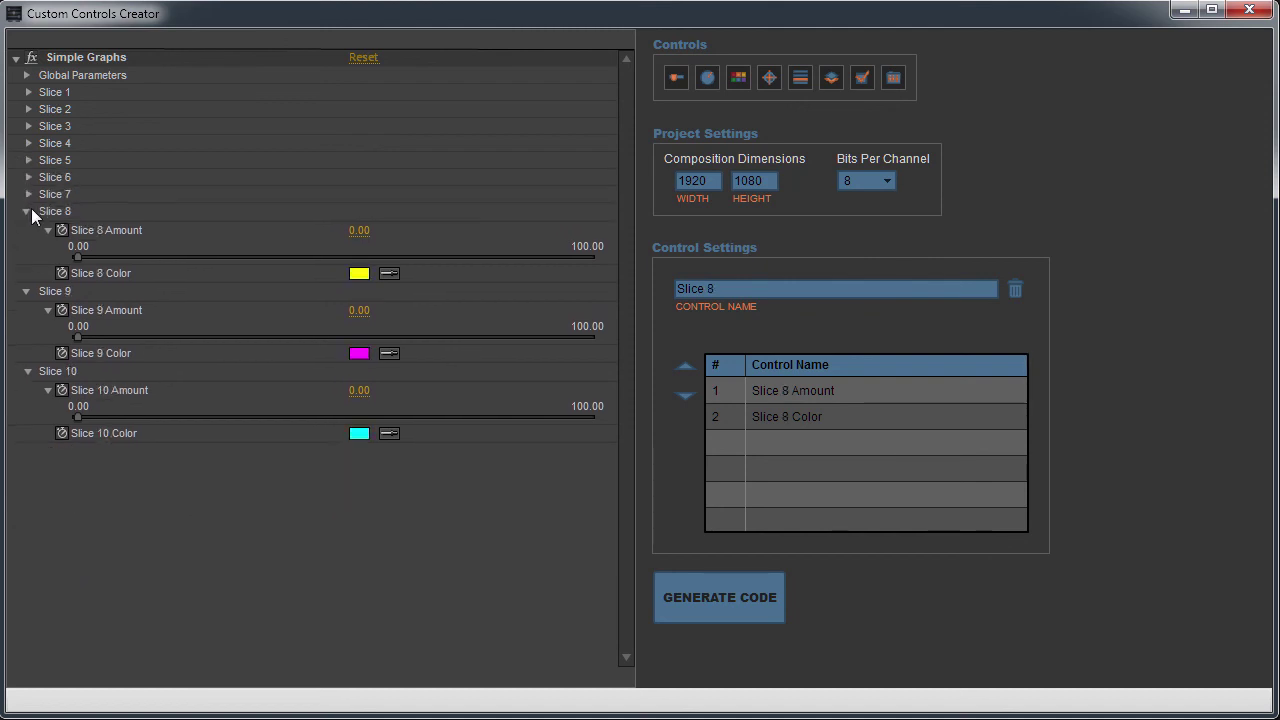
left_click(27, 229)
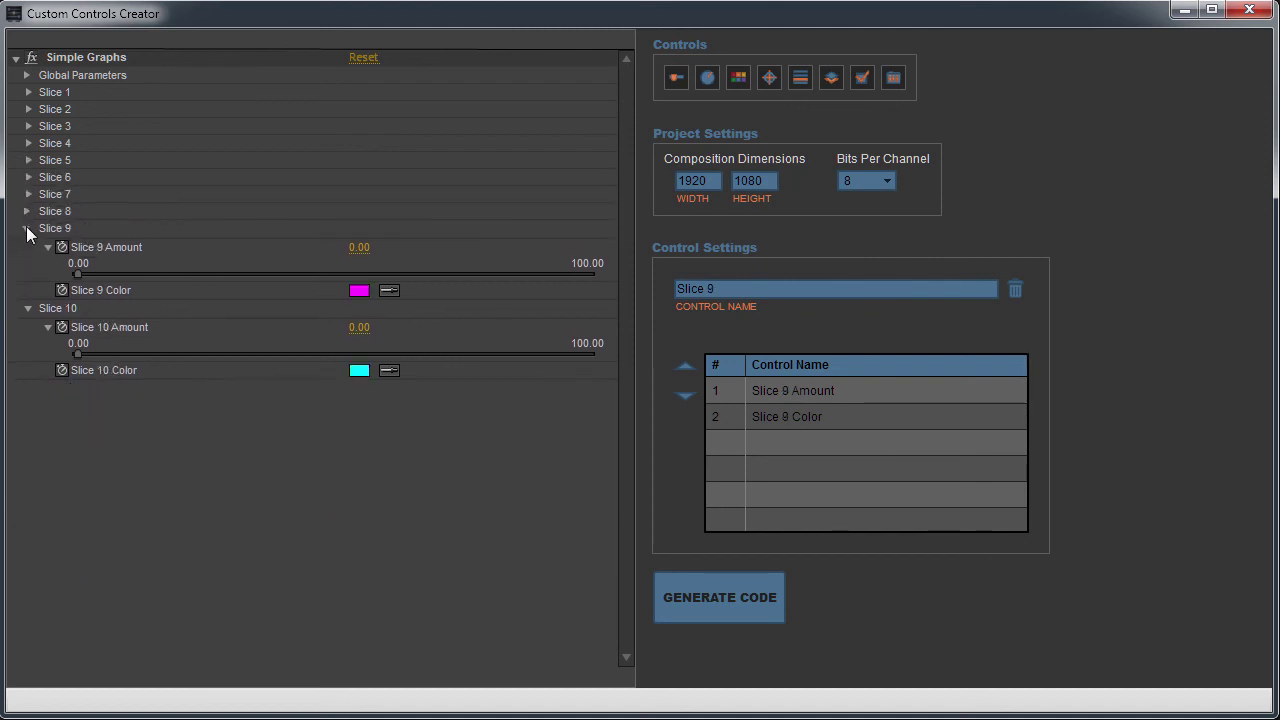
left_click(28, 245)
- Expand Global Parameters down through its Look group and Border subgroup
left_click(27, 76)
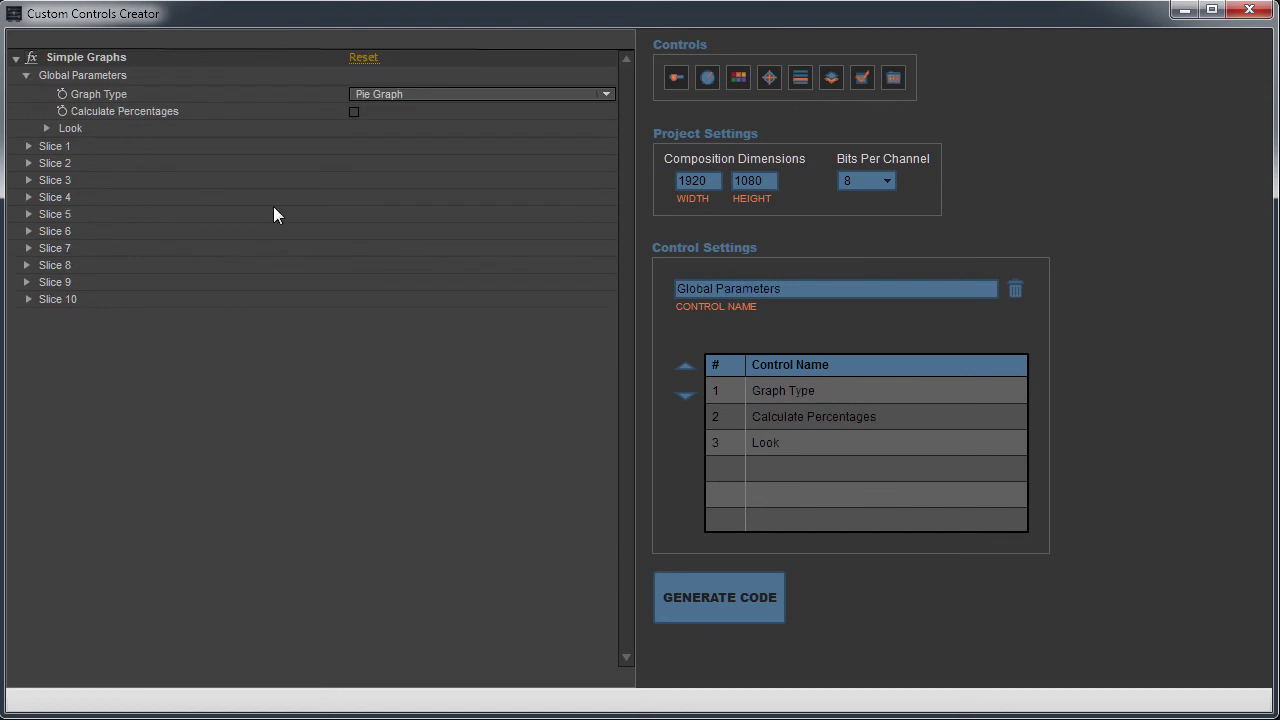
left_click(46, 128)
left_click(66, 207)
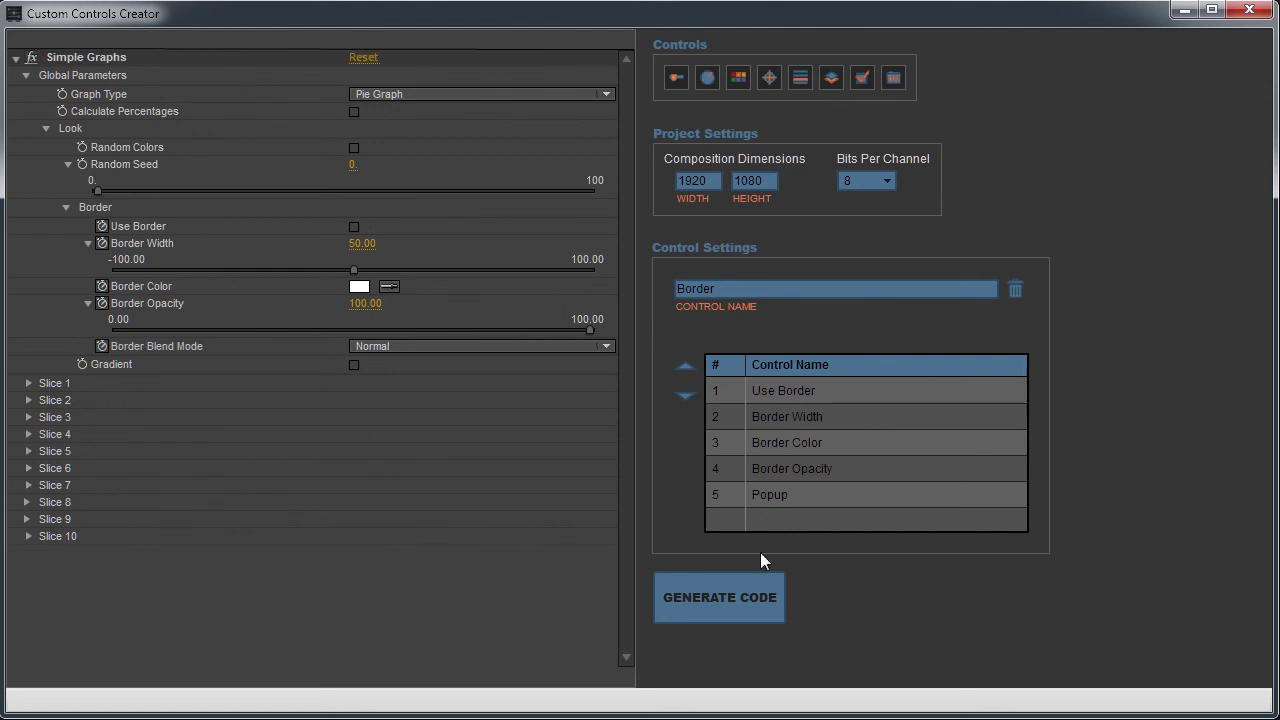
- Generate the 58-line pseudo effect XML, review it, and bring up the save dialog
left_click(729, 600)
scroll(612, 308, "down", 1)
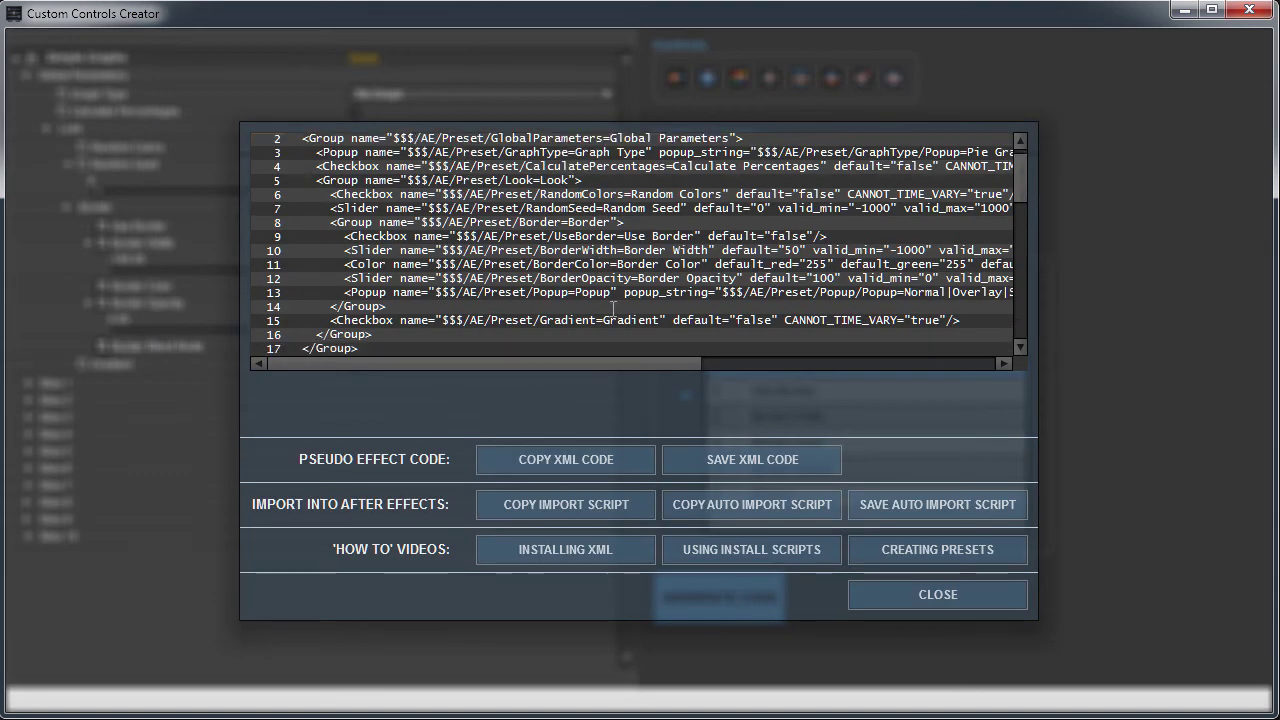
scroll(612, 308, "down", 1)
left_click_drag(1015, 204, 1038, 340)
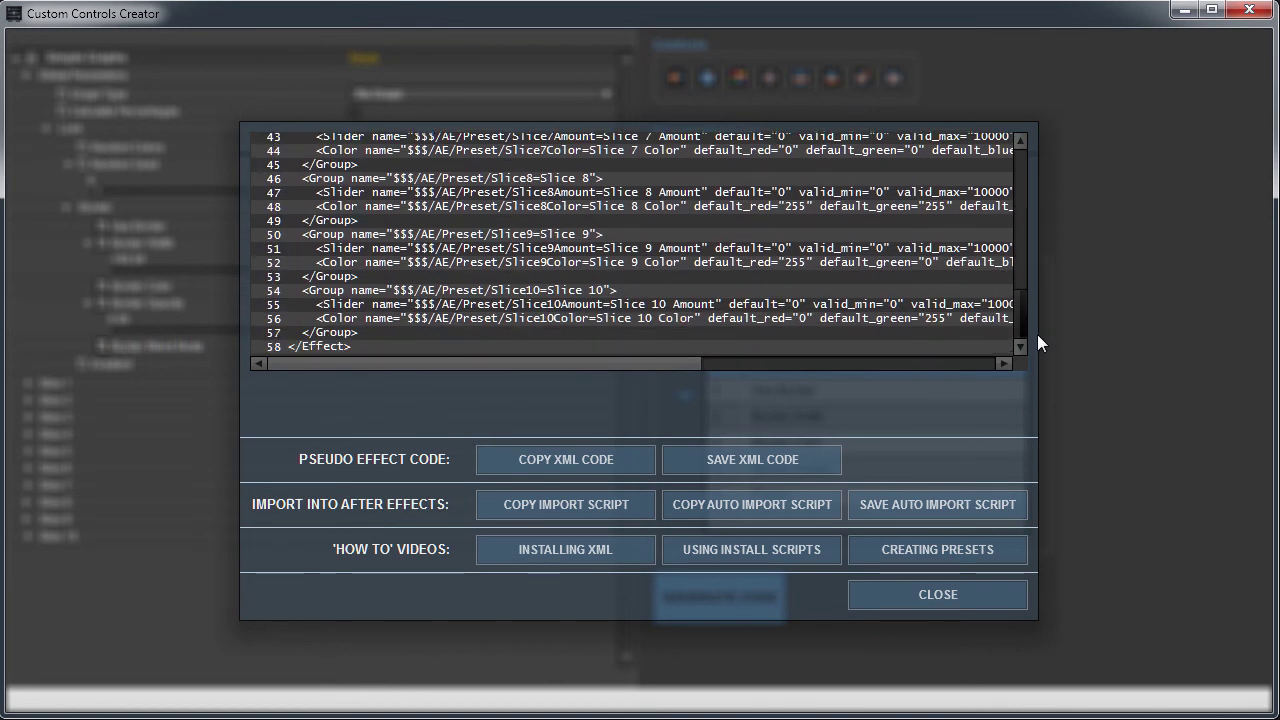
left_click(732, 466)
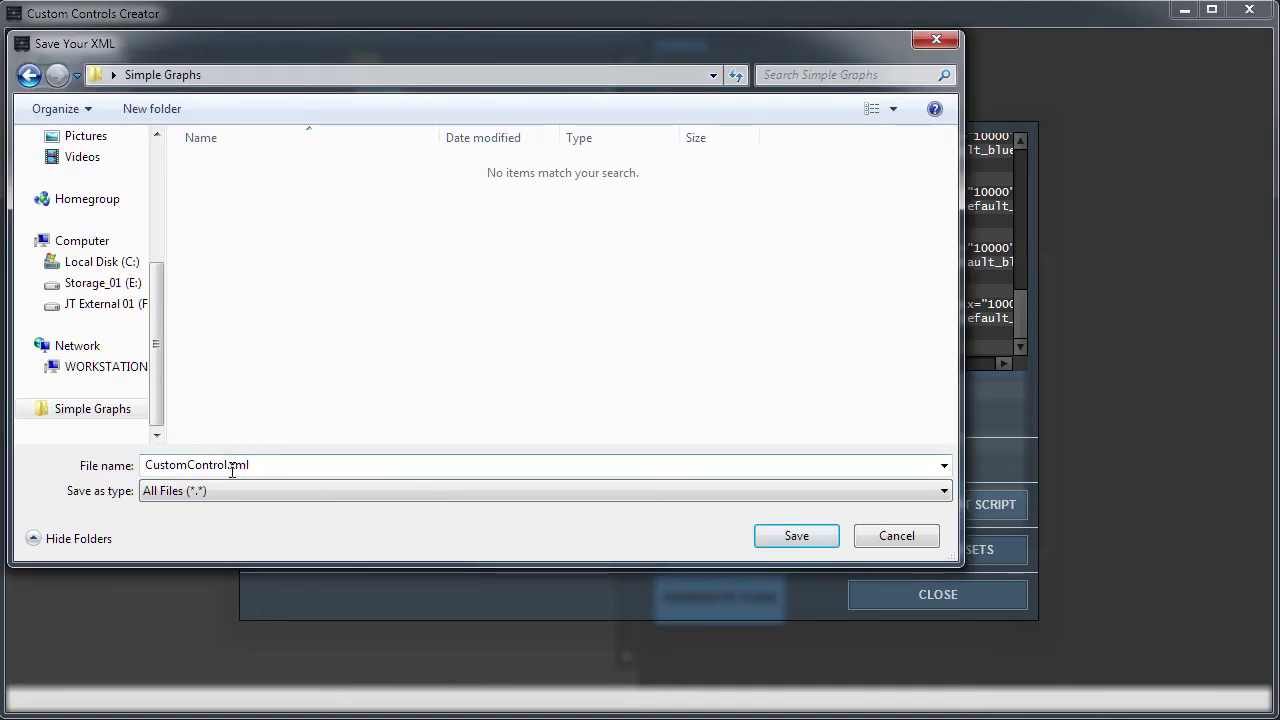
- Save the XML as SimpleGraphsControl.xml in the Simple Graphs folder
left_click_drag(229, 466, 143, 462)
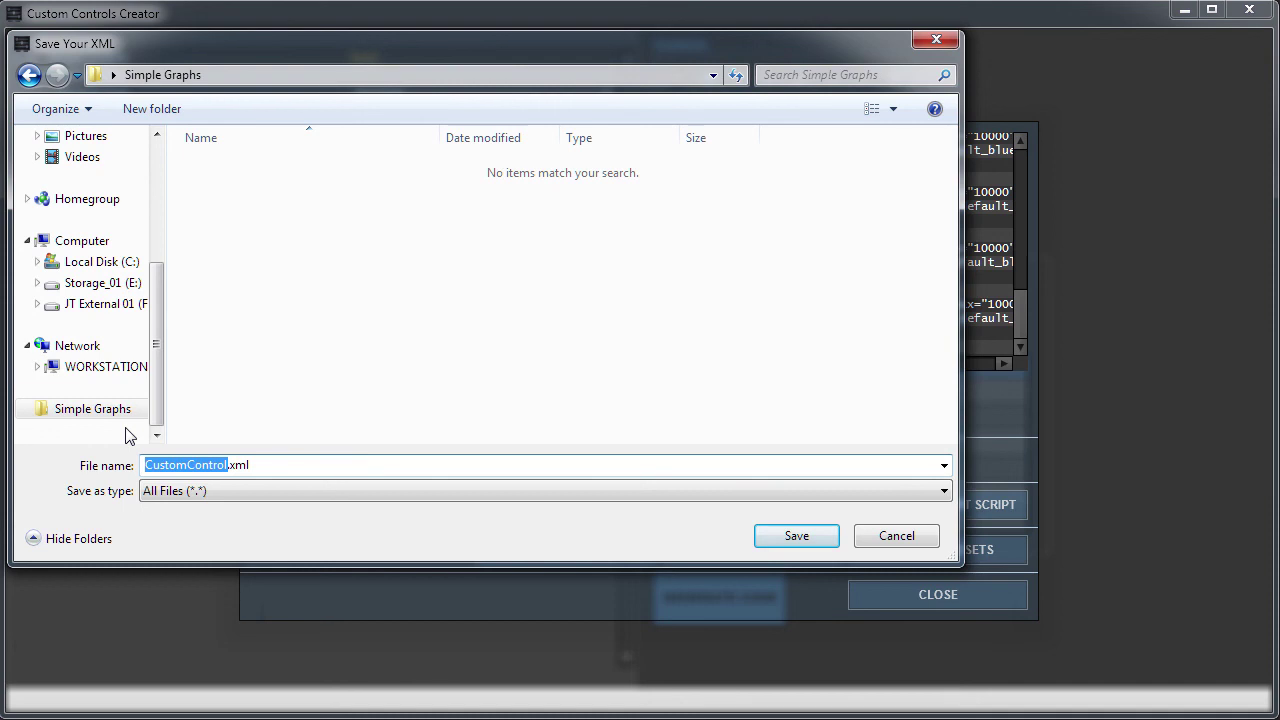
key("BackSpace")
type("Simple")
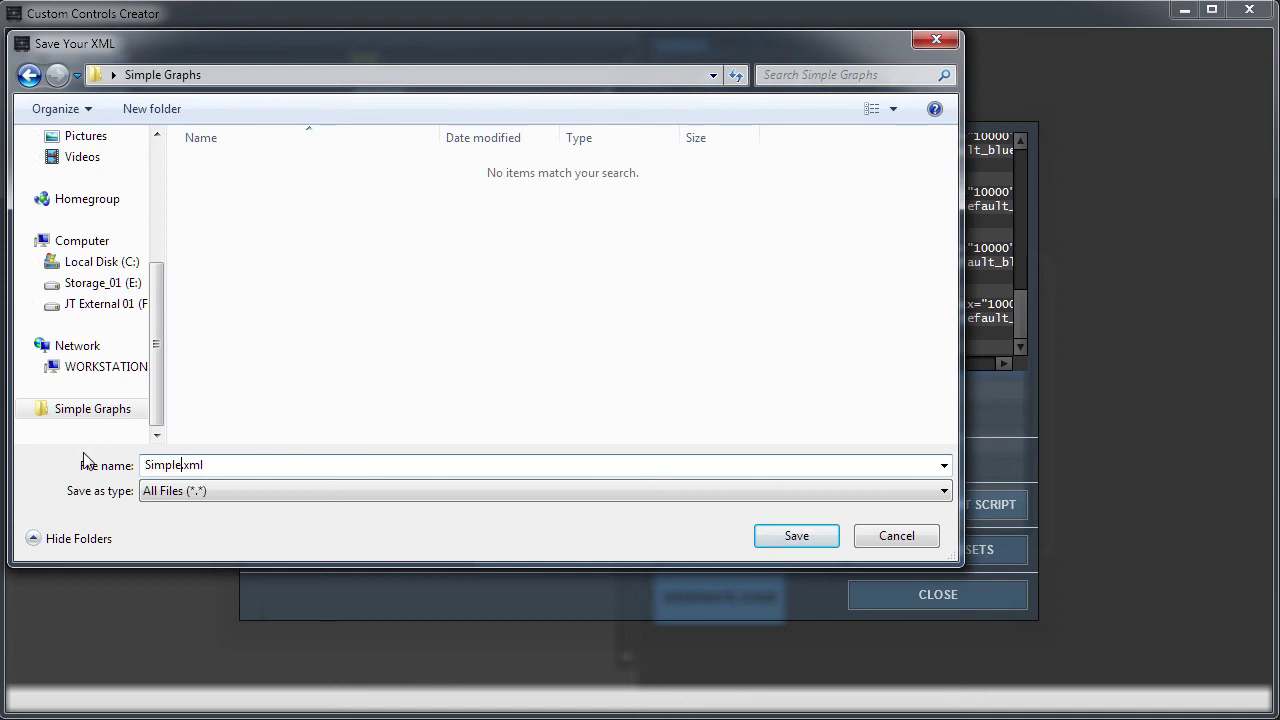
type("GraphsControl")
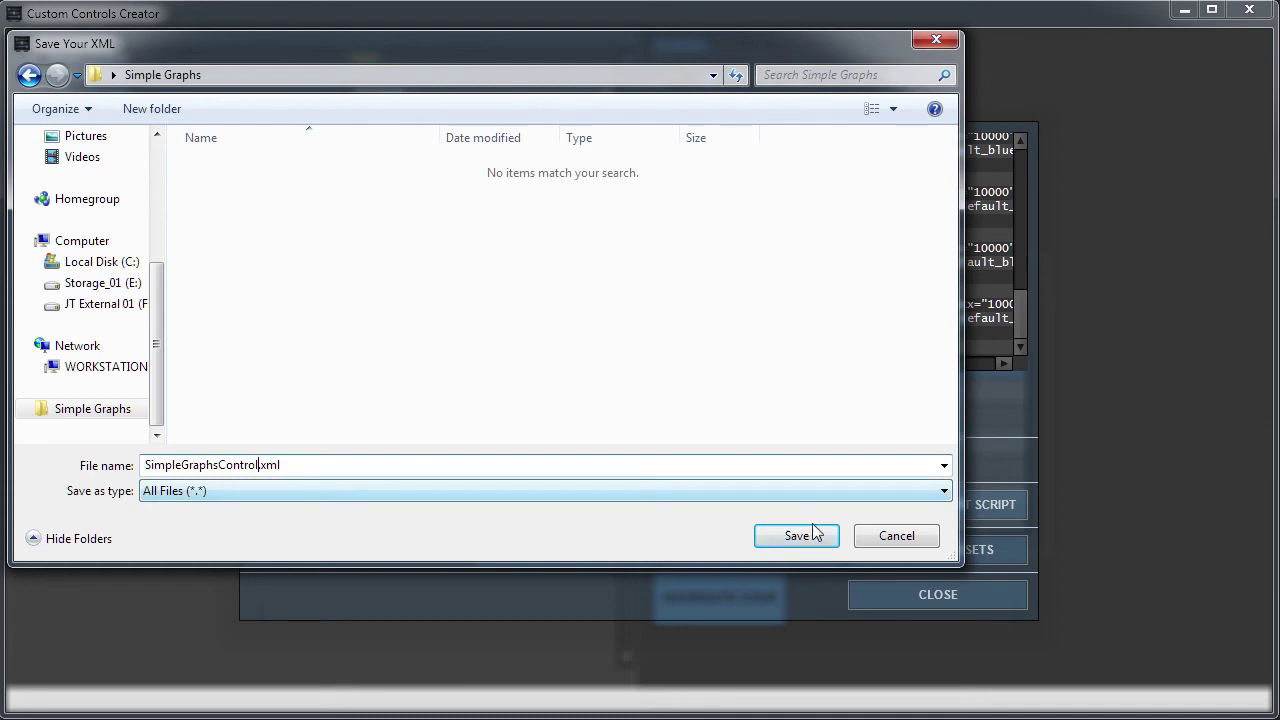
left_click(815, 535)
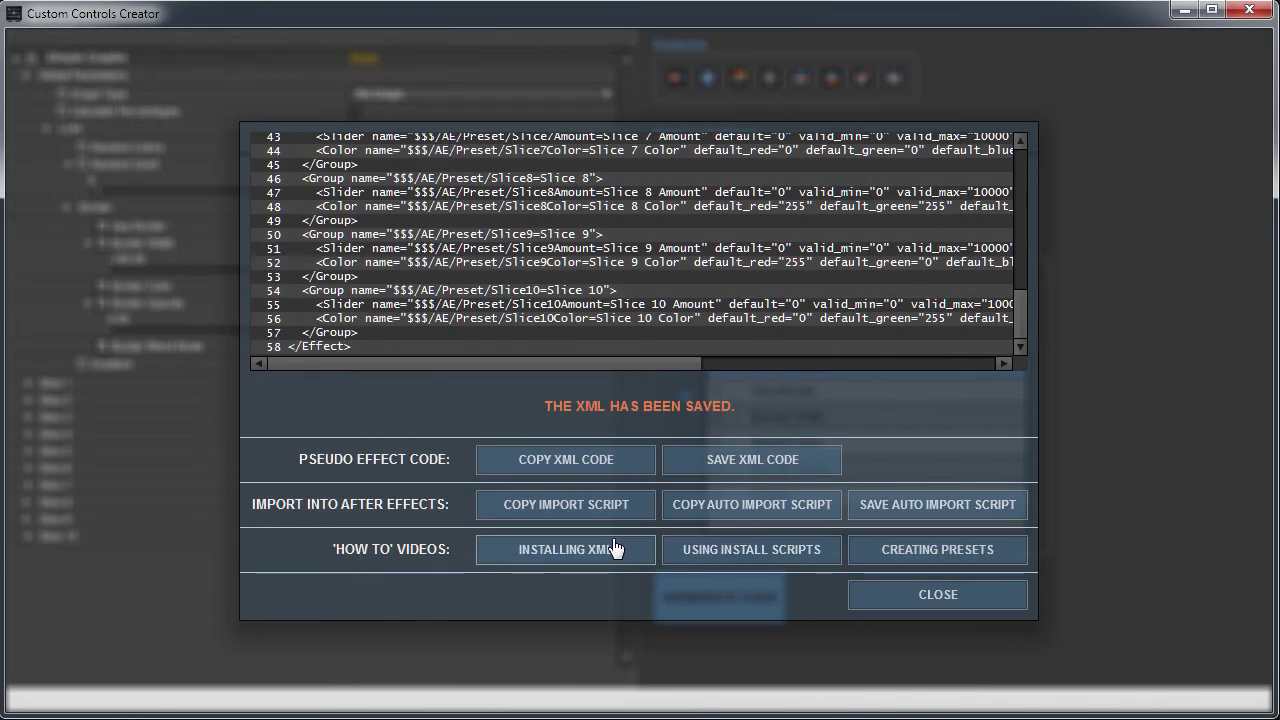